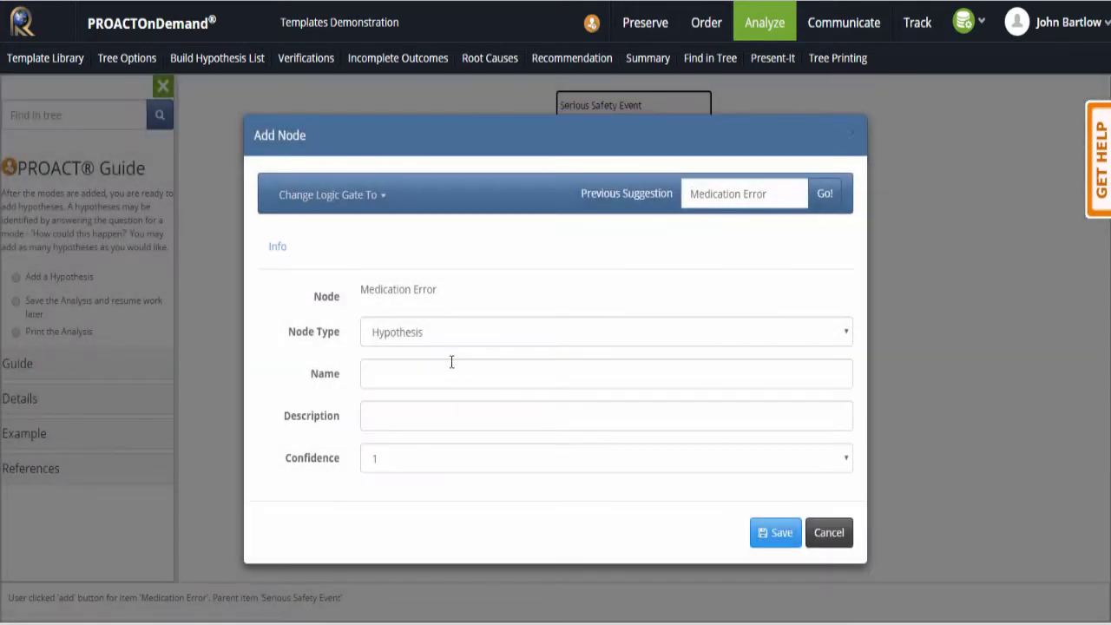
# Add a hypothesis named Chart Review Error under the Medication Error node and save it
pyautogui.click(449, 364)
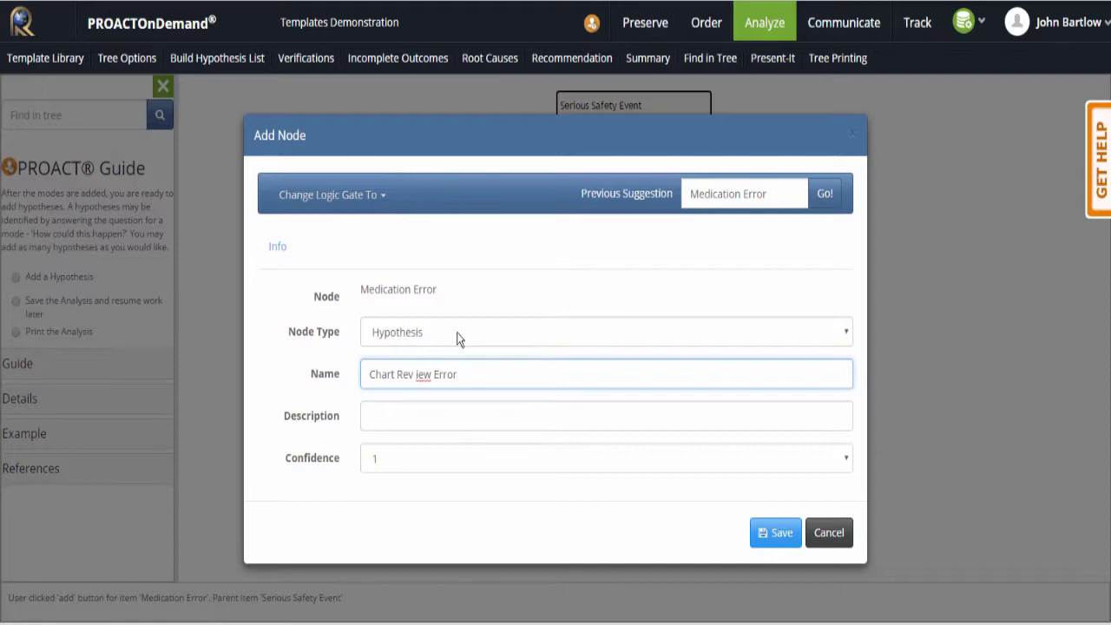
pyautogui.click(414, 379)
pyautogui.press('BackSpace')
pyautogui.click(760, 538)
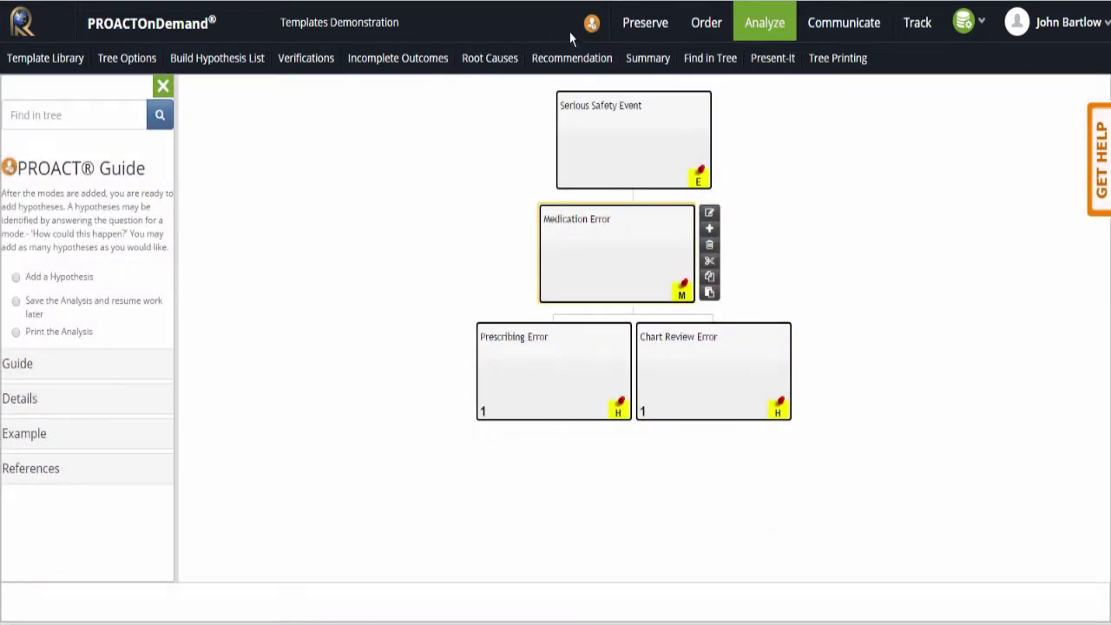
# Open Care management template 2sh from the template library's Serious Harm folder, under Medication dispensing error
pyautogui.click(52, 60)
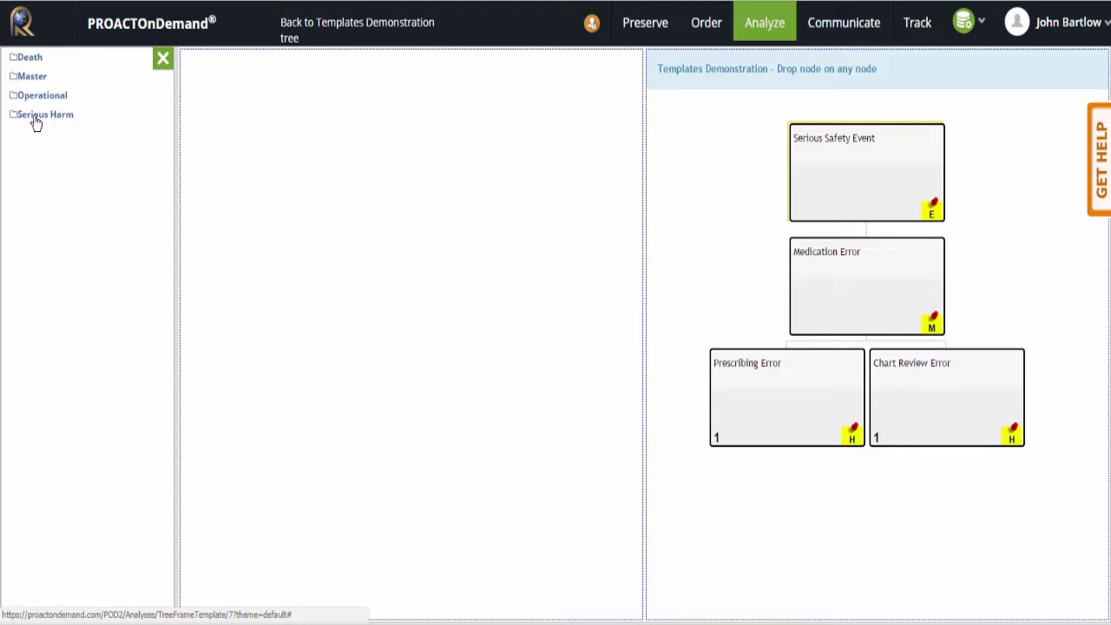
pyautogui.click(35, 116)
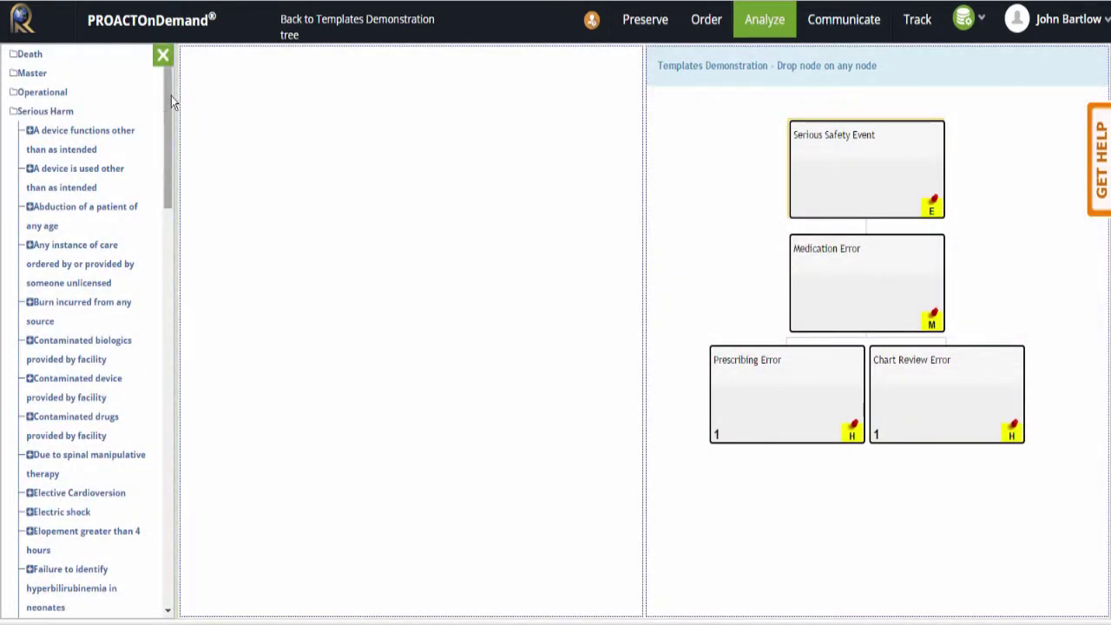
pyautogui.moveTo(170, 95); pyautogui.dragTo(200, 399)
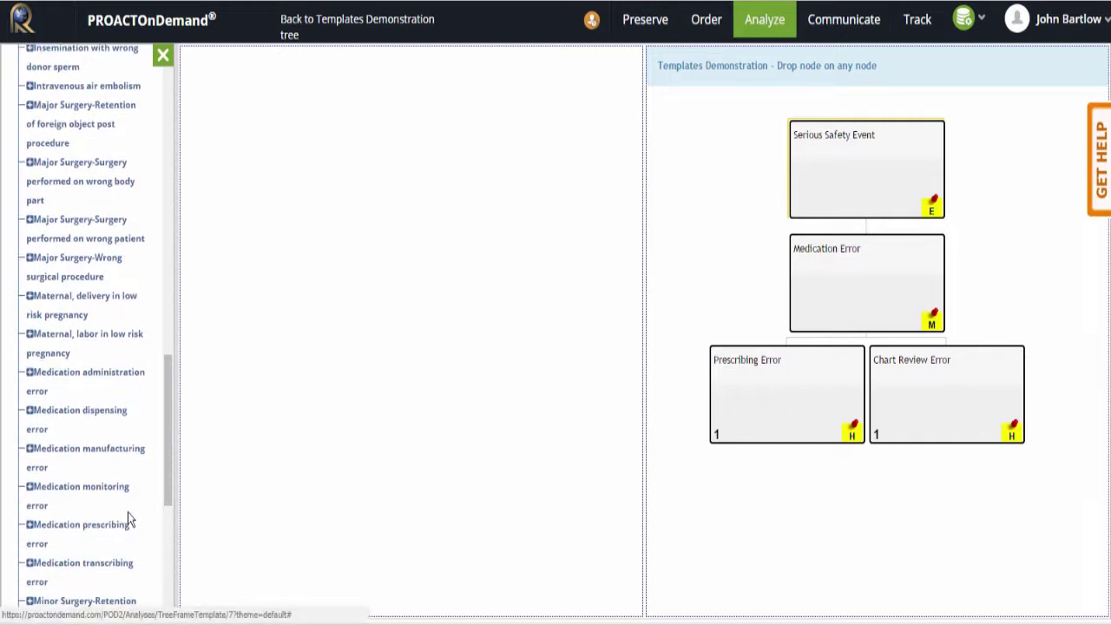
pyautogui.scroll(-1, 169, 416)
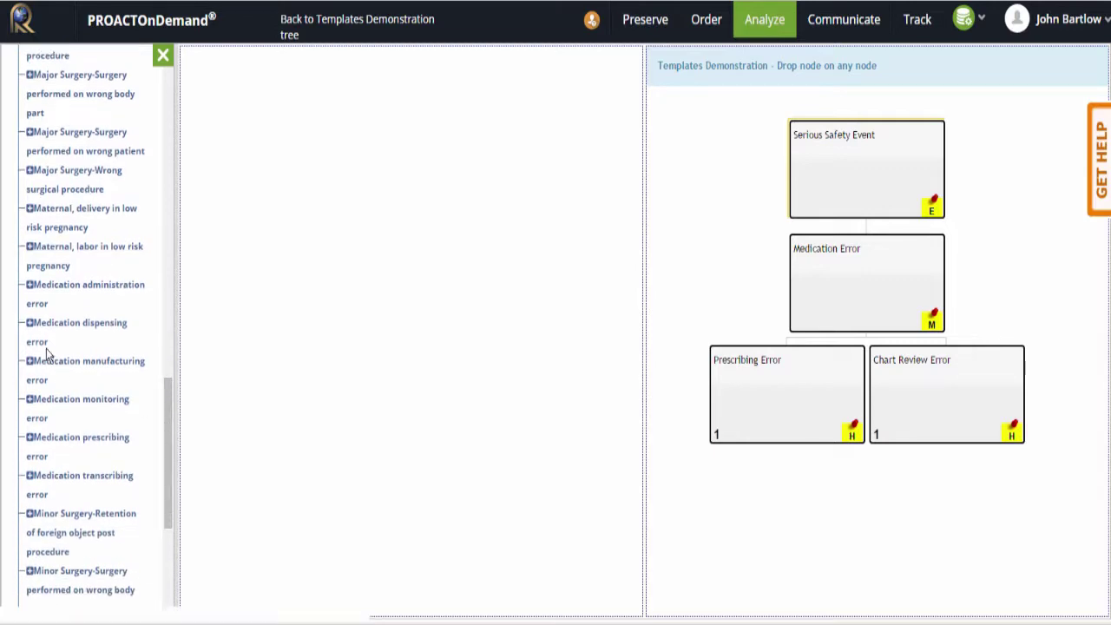
pyautogui.click(51, 331)
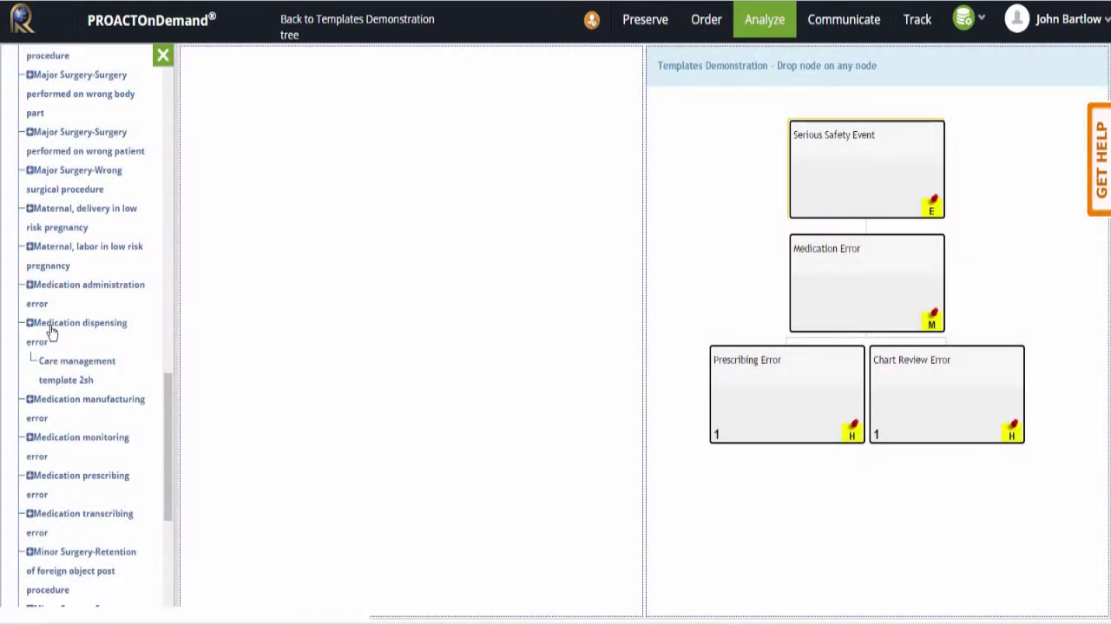
pyautogui.moveTo(59, 380); pyautogui.dragTo(402, 425)
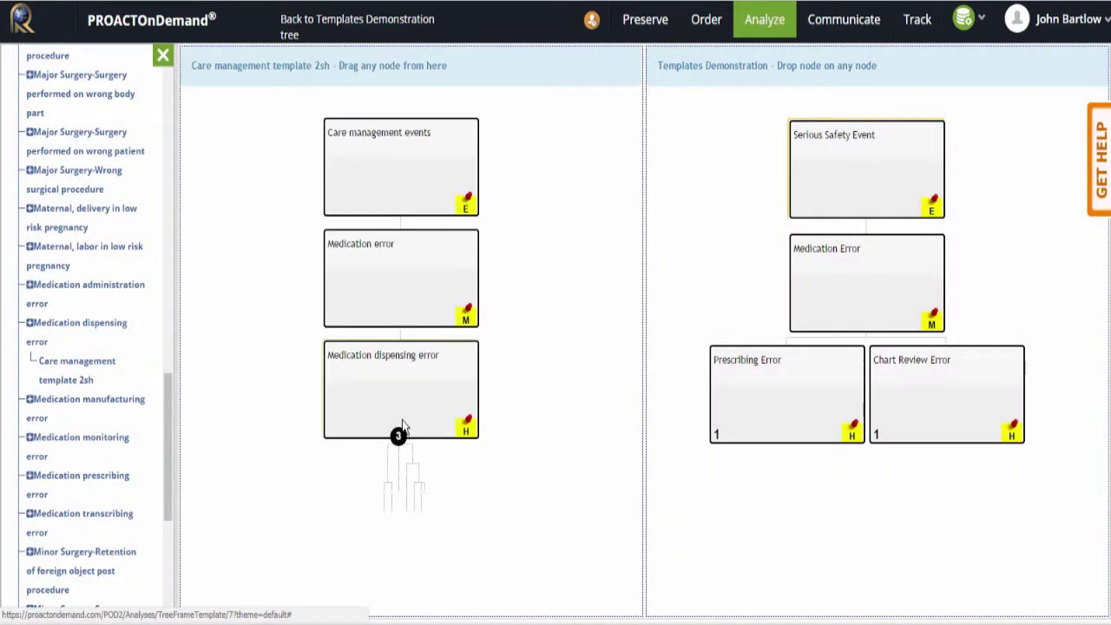
# Expand the template's Medication dispensing error and Wrong medication version dispensed from pharmacy nodes, with the template list hidden
pyautogui.click(405, 411)
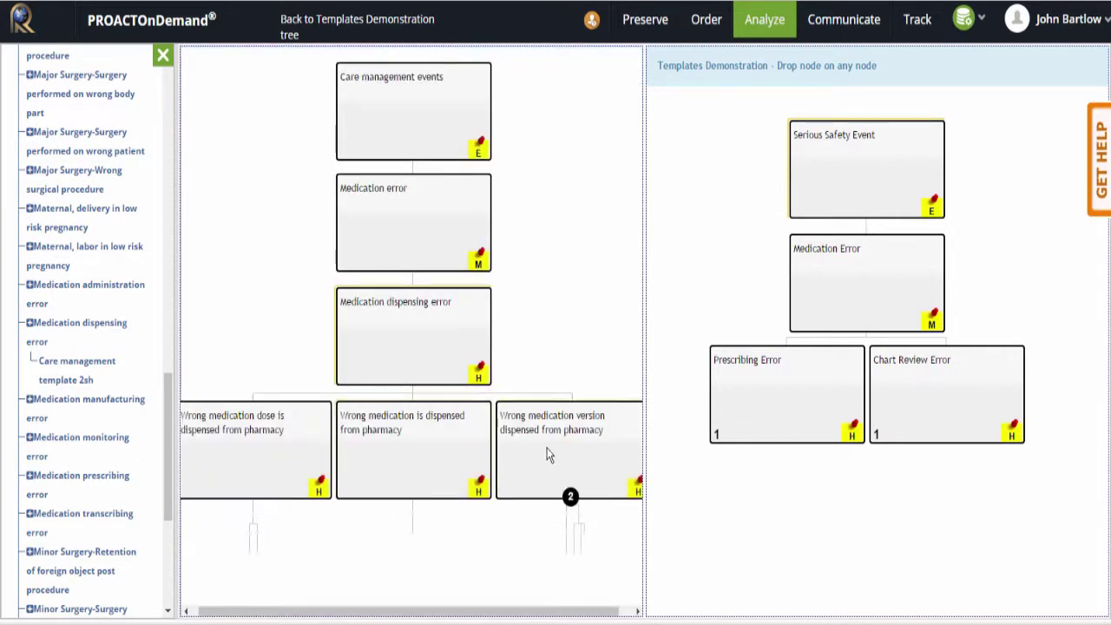
pyautogui.click(163, 58)
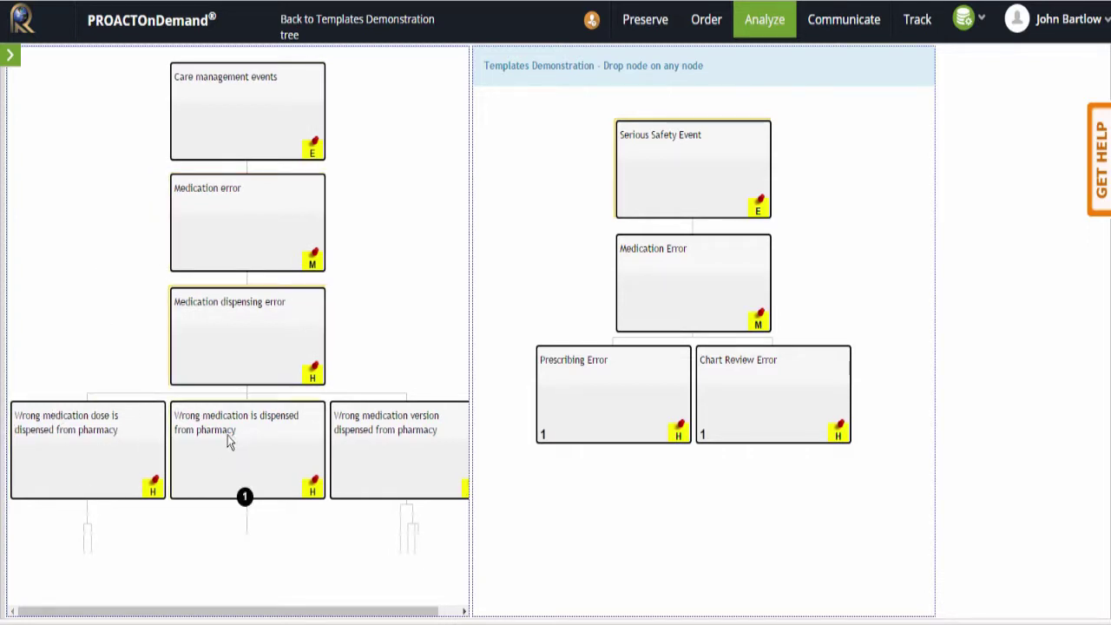
pyautogui.click(409, 480)
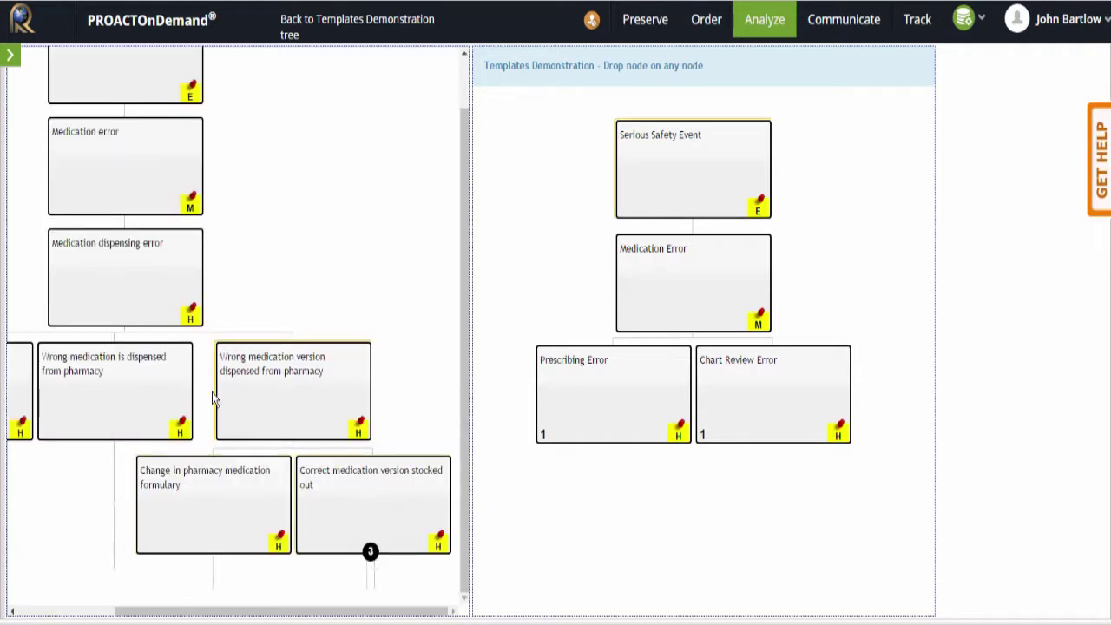
# Copy the template's Wrong medication is dispensed from pharmacy branch under Medication Error and return to the Templates Demonstration tree
pyautogui.click(106, 409)
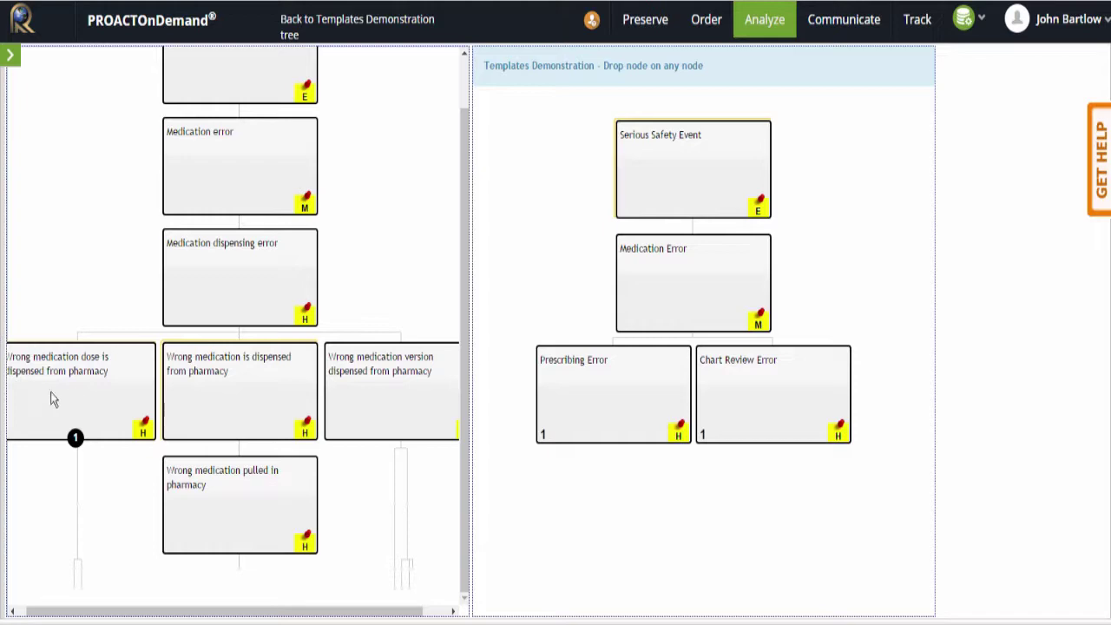
pyautogui.moveTo(112, 391); pyautogui.dragTo(672, 279)
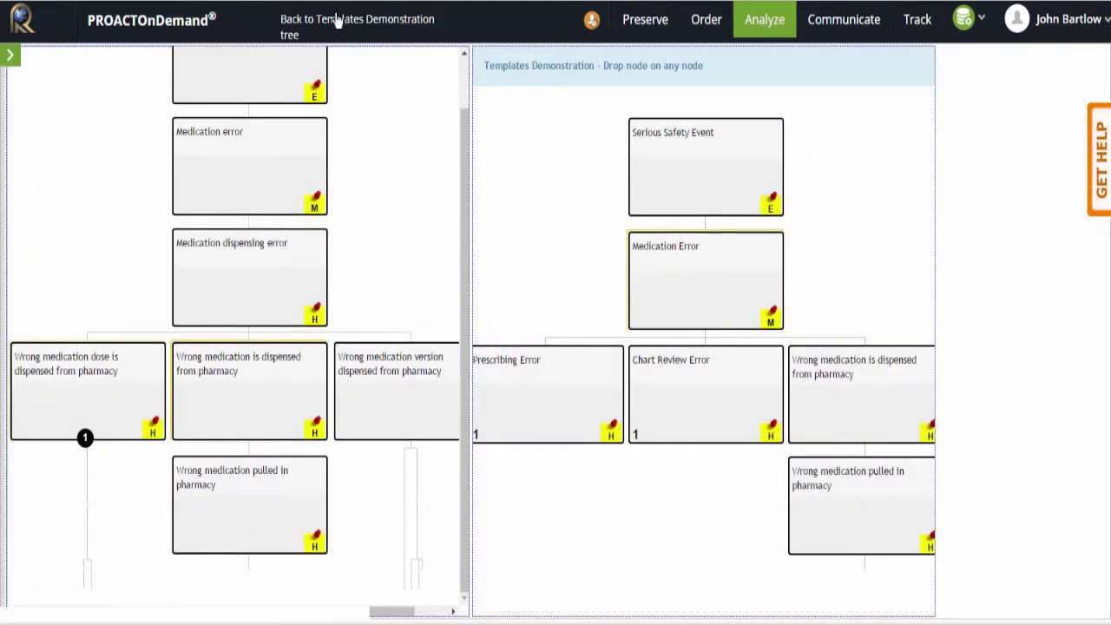
pyautogui.click(326, 25)
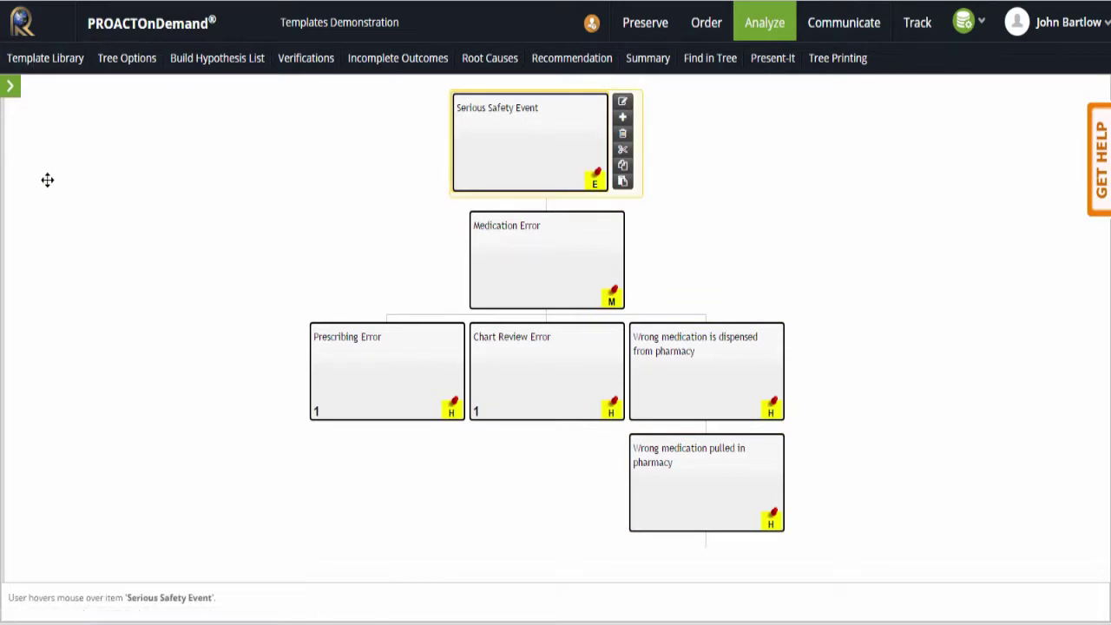
# Search the previous suggestions for the Medication Error node, shortening the search term to Medication
pyautogui.click(536, 253)
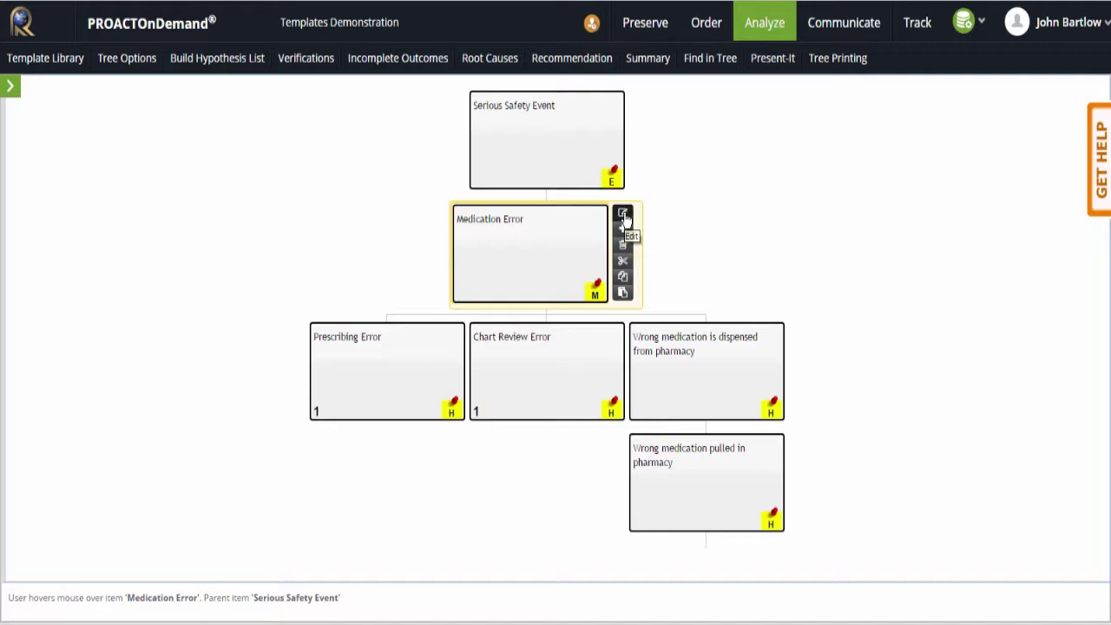
pyautogui.click(623, 216)
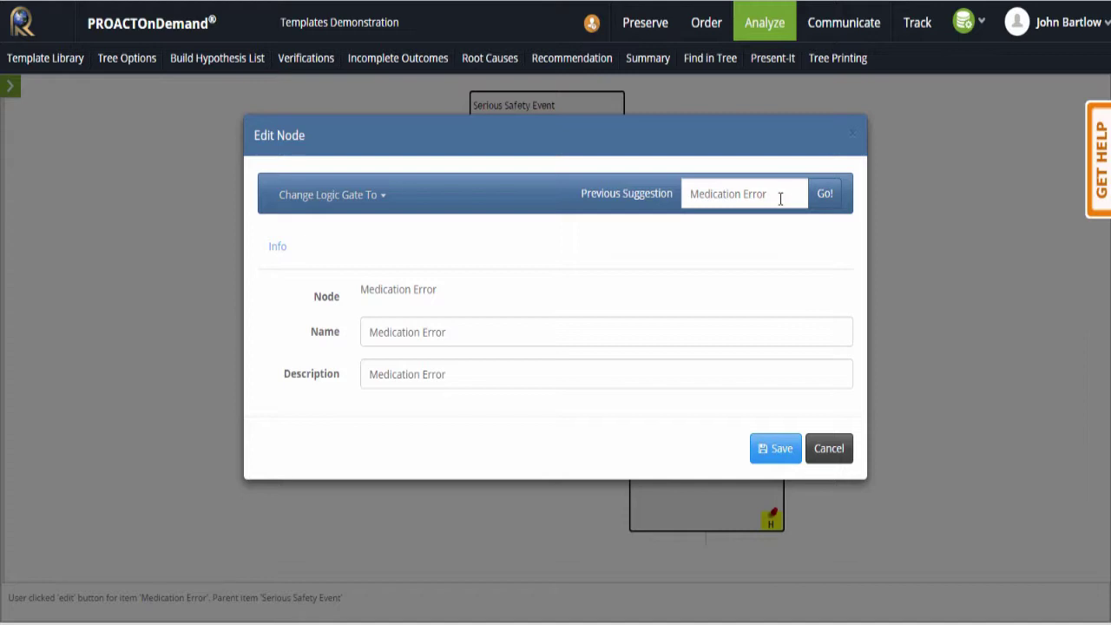
pyautogui.moveTo(745, 193); pyautogui.dragTo(772, 196)
pyautogui.press('BackSpace')
pyautogui.click(825, 196)
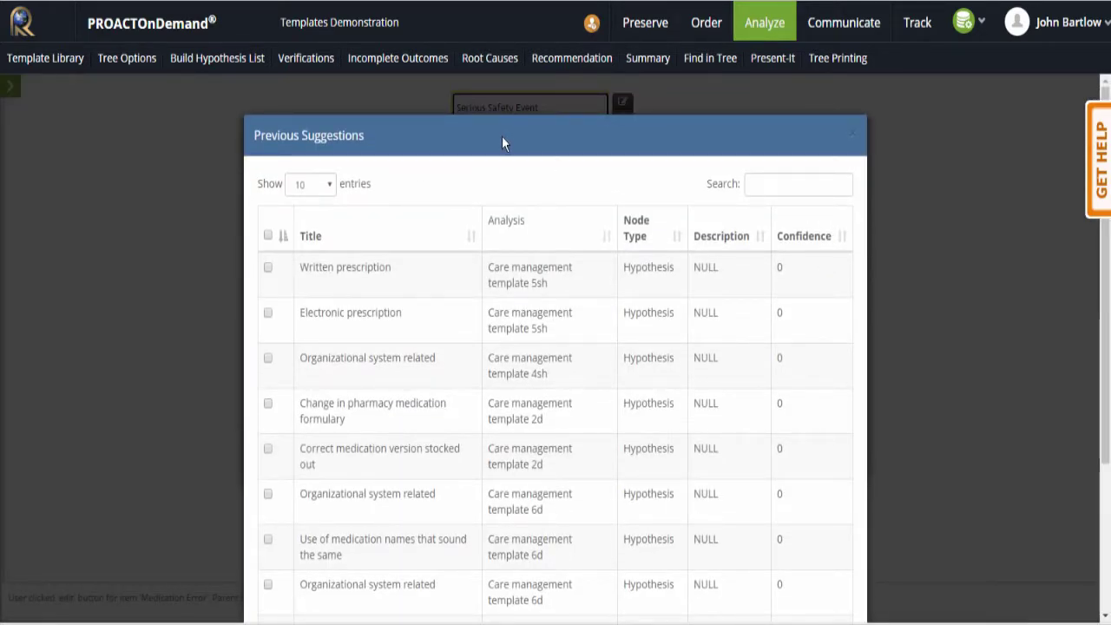
# Set the previous suggestions list to show 100 entries
pyautogui.scroll(-1, 1044, 372)
pyautogui.scroll(1, 1041, 366)
pyautogui.click(333, 189)
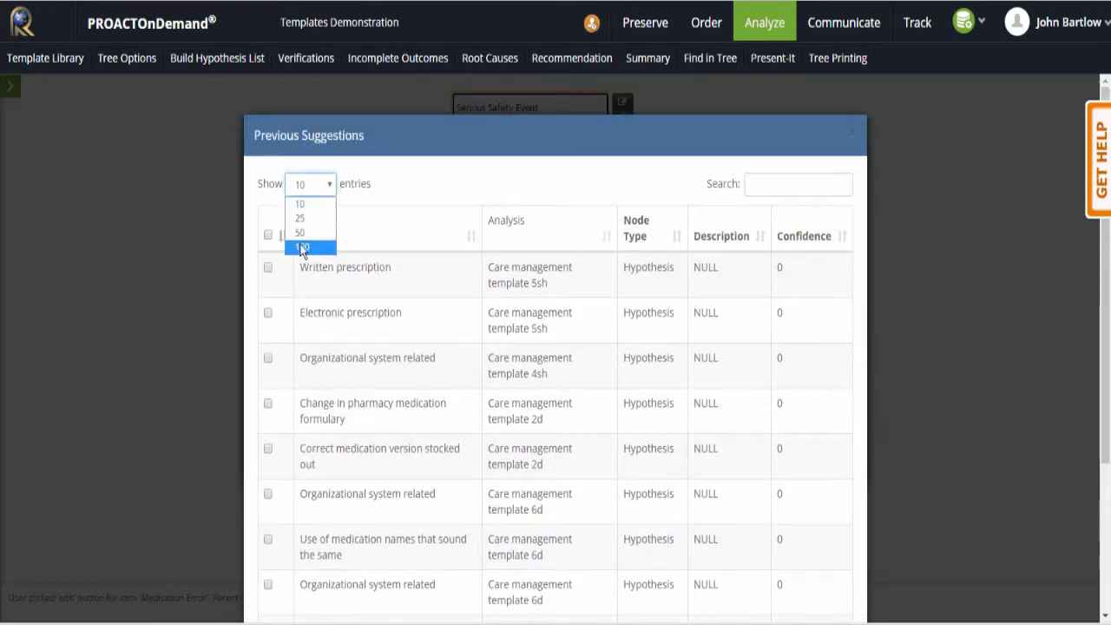
pyautogui.click(302, 248)
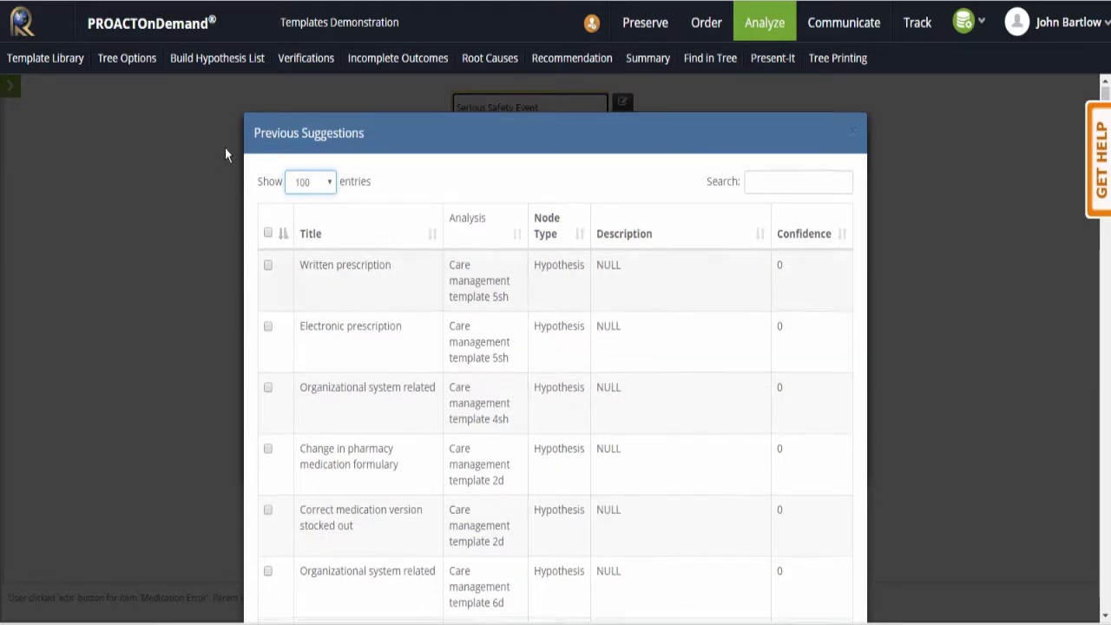
# Add the Master 1 suggestions Medication transcribing, monitoring, manufacturing and administration error under the Medication Error node, and expand that node
pyautogui.scroll(-3, 268, 139)
pyautogui.scroll(-4, 341, 139)
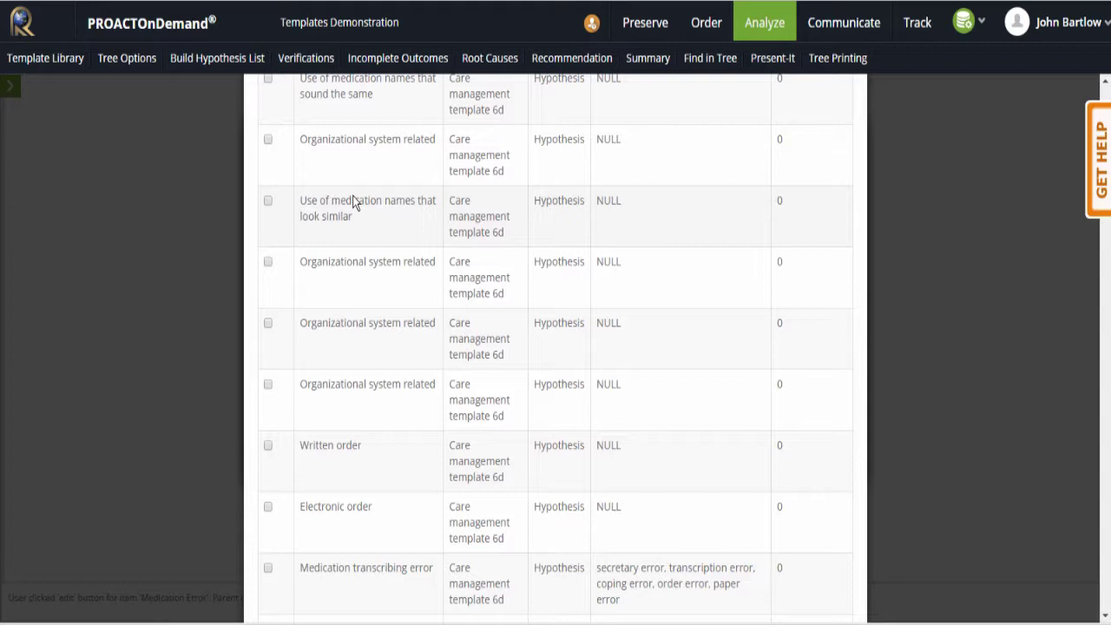
pyautogui.scroll(-4, 352, 200)
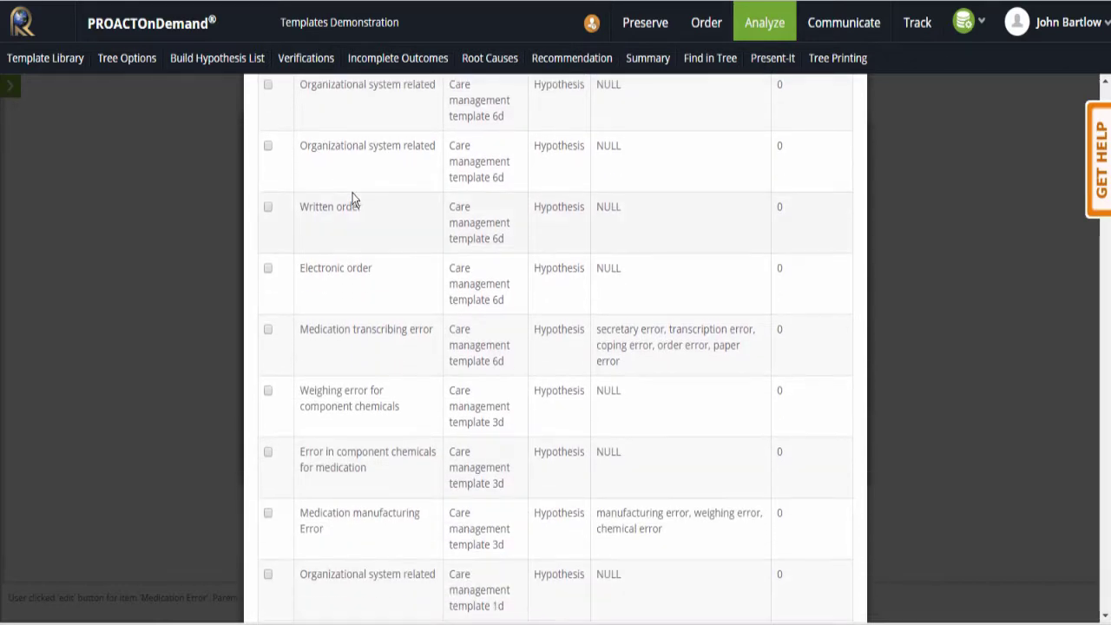
pyautogui.scroll(-5, 352, 200)
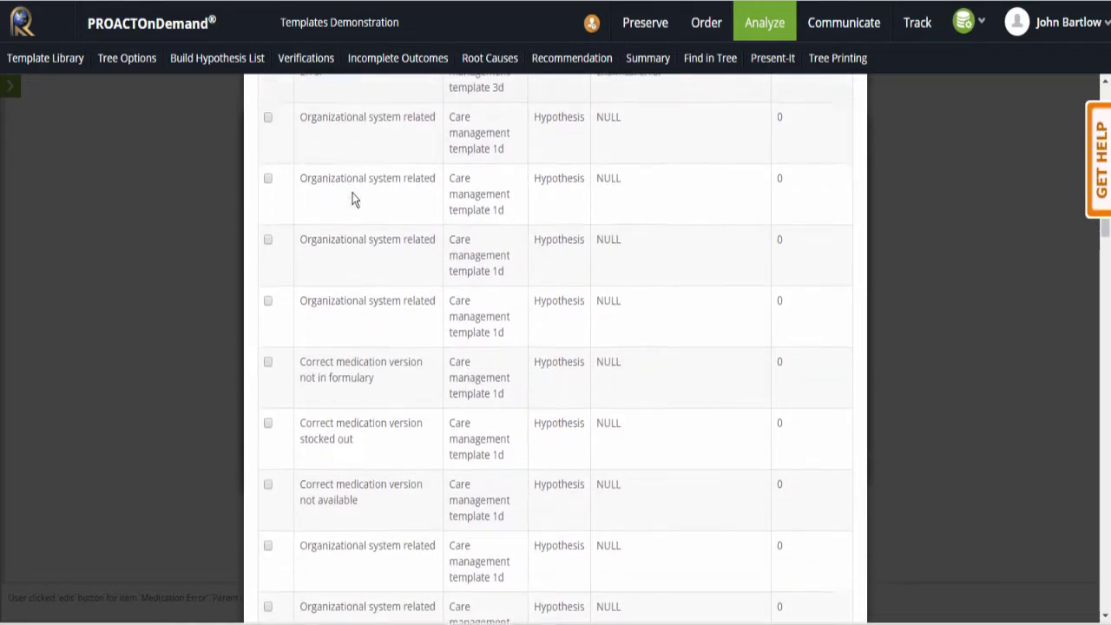
pyautogui.scroll(-5, 352, 200)
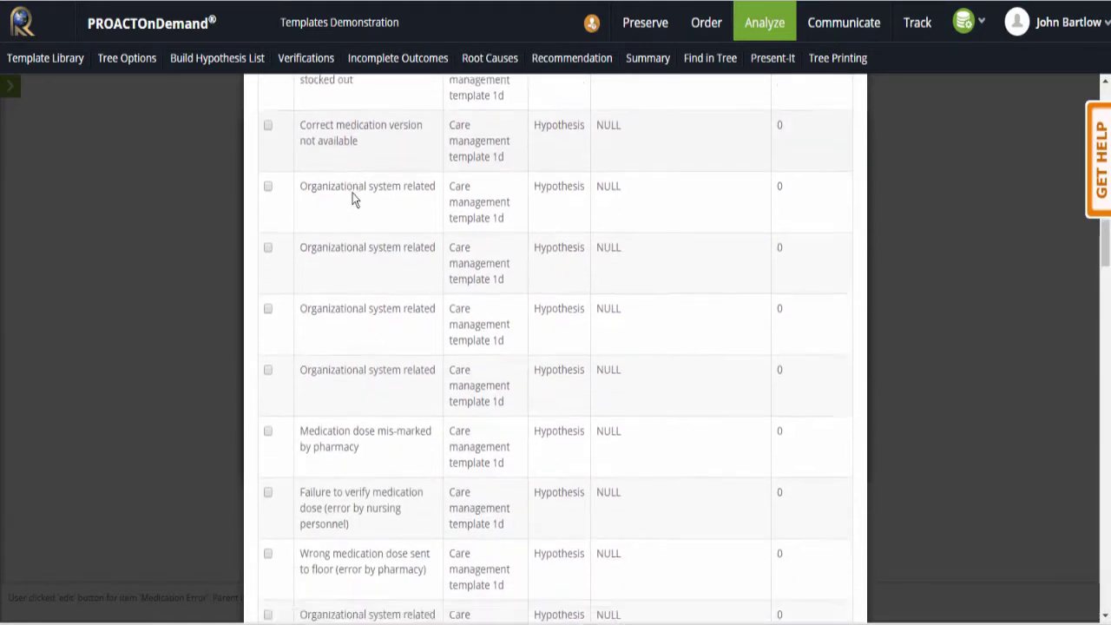
pyautogui.scroll(-3, 352, 200)
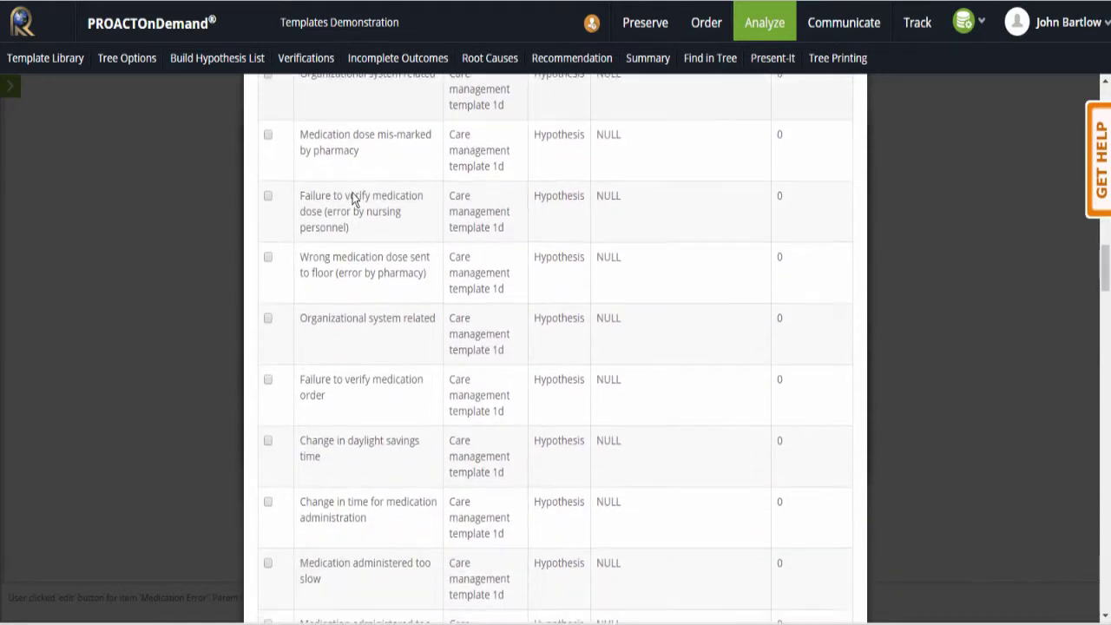
pyautogui.scroll(-5, 352, 198)
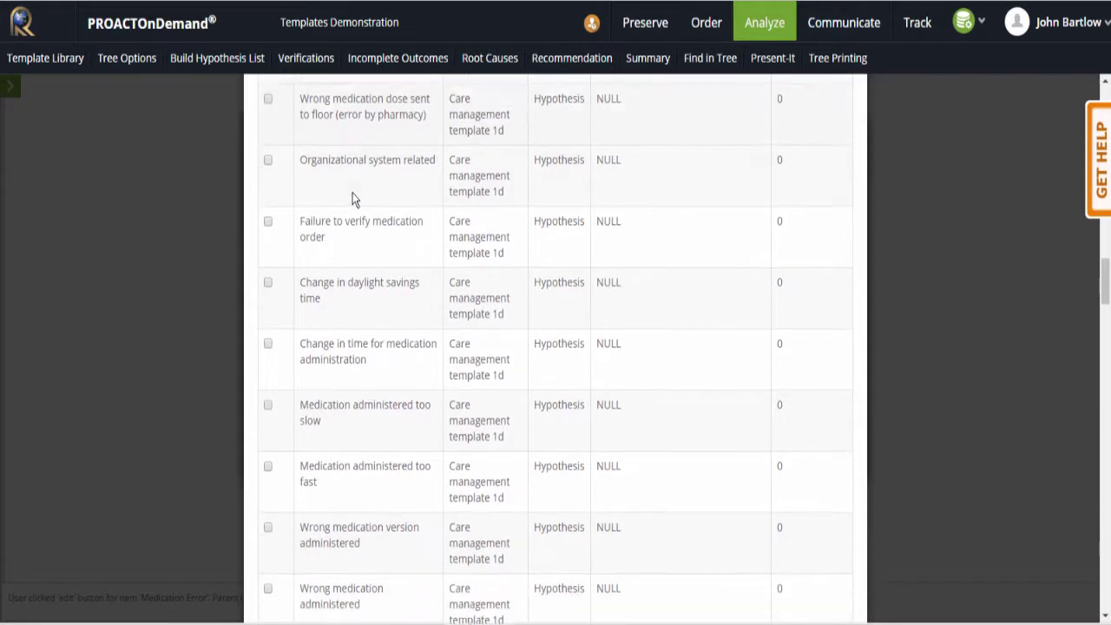
pyautogui.scroll(-1, 353, 199)
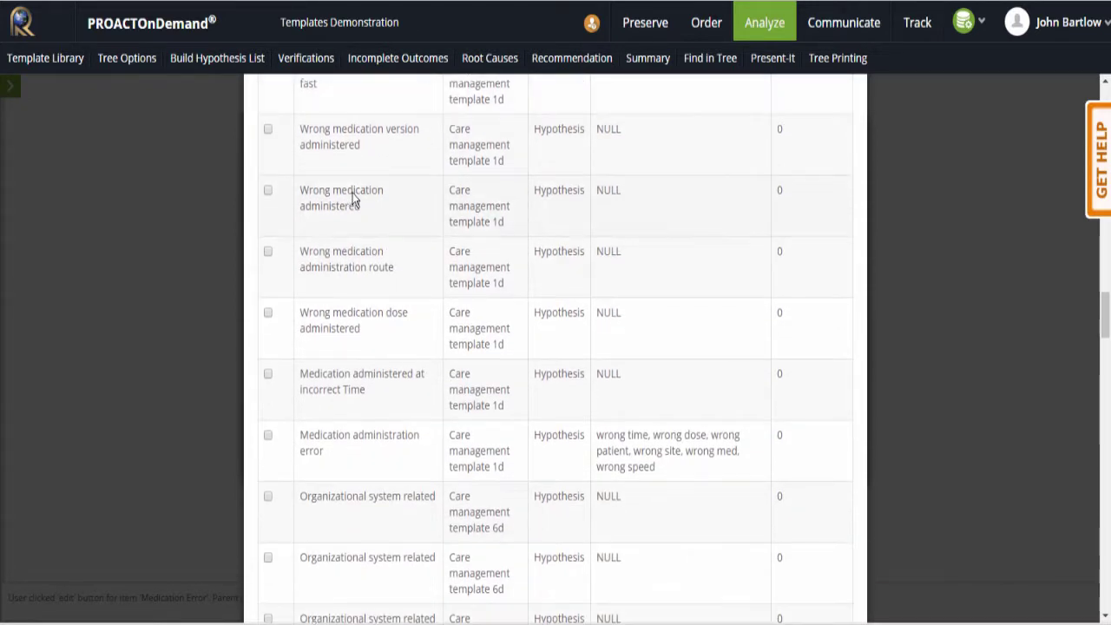
pyautogui.scroll(-1, 352, 199)
pyautogui.scroll(-3, 352, 200)
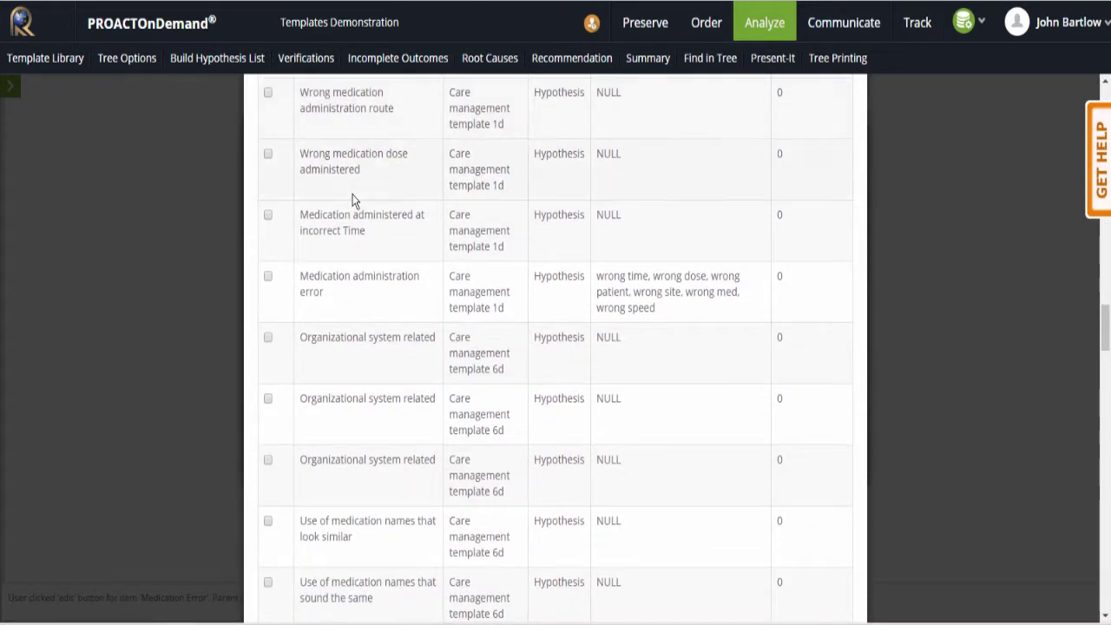
pyautogui.scroll(-3, 353, 199)
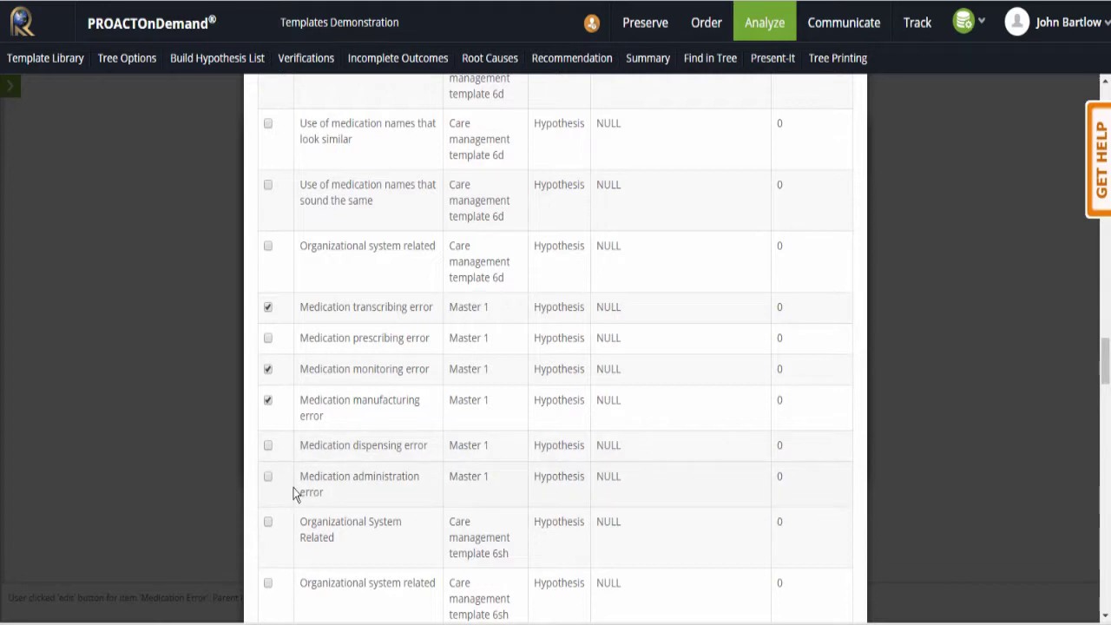
pyautogui.click(269, 476)
pyautogui.scroll(-3, 951, 391)
pyautogui.scroll(-15, 955, 395)
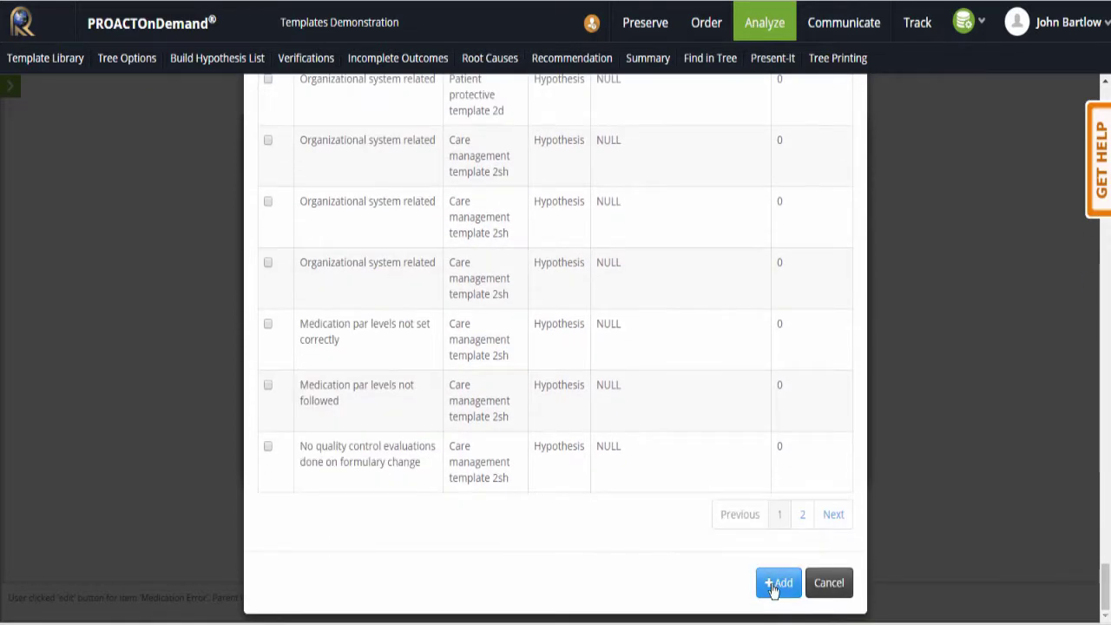
pyautogui.click(777, 584)
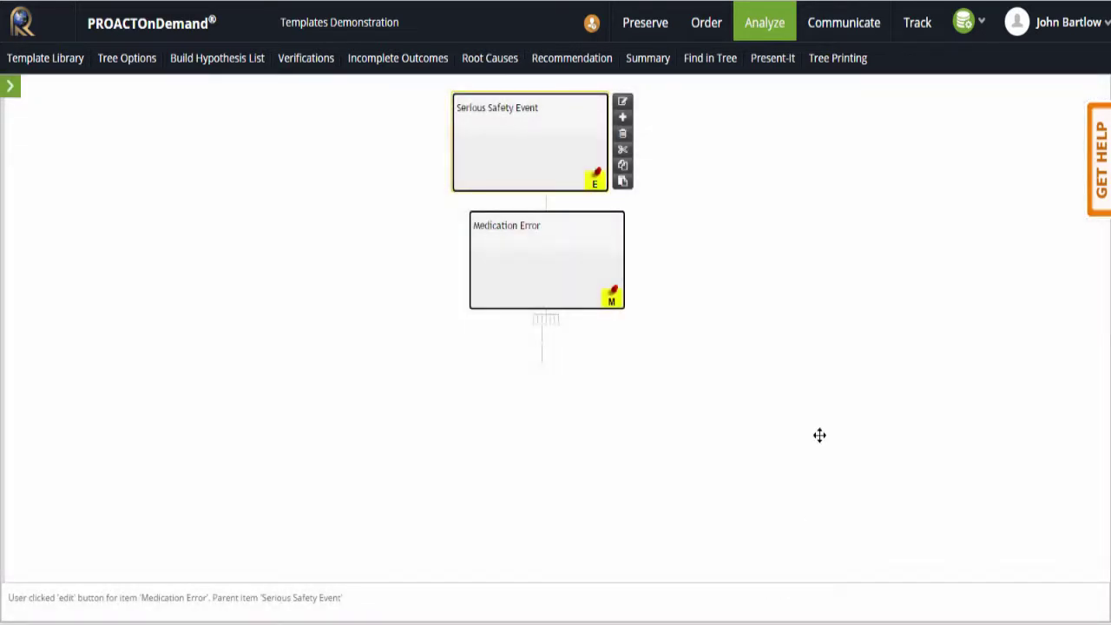
pyautogui.click(540, 261)
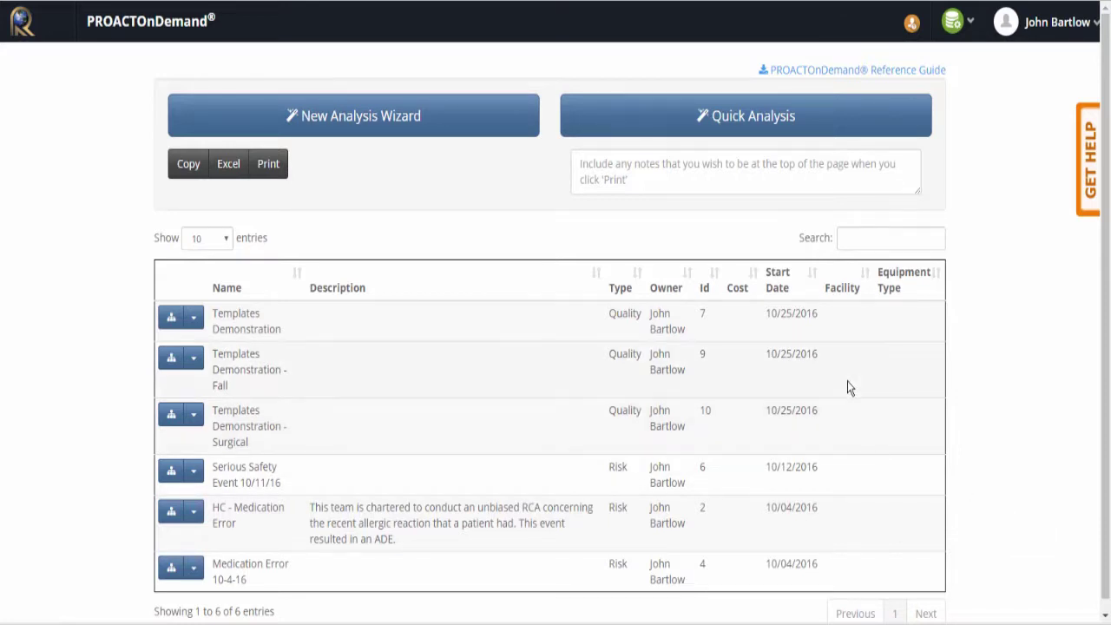
# Open the Templates Demonstration - Fall tree and bring up the Patient Fall with Injury node for editing
pyautogui.click(170, 357)
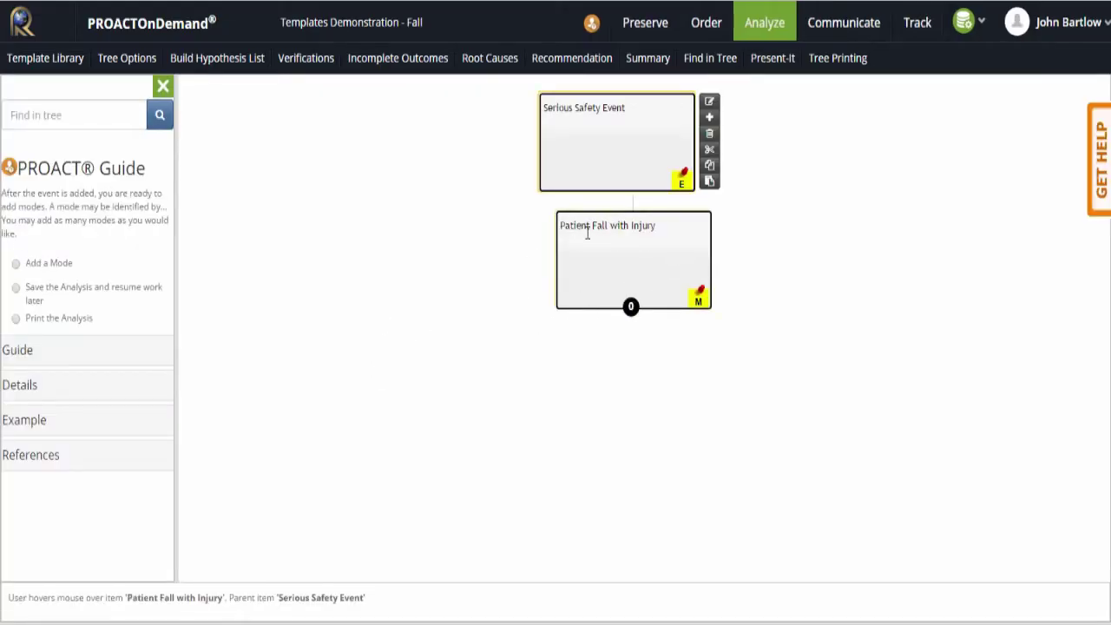
pyautogui.click(640, 263)
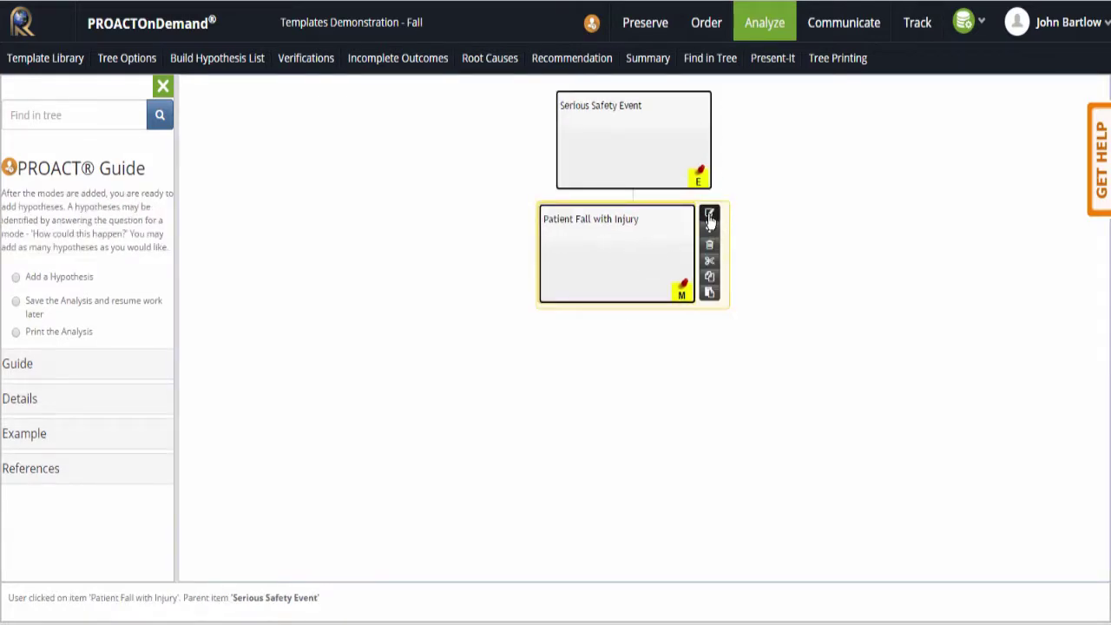
pyautogui.click(710, 219)
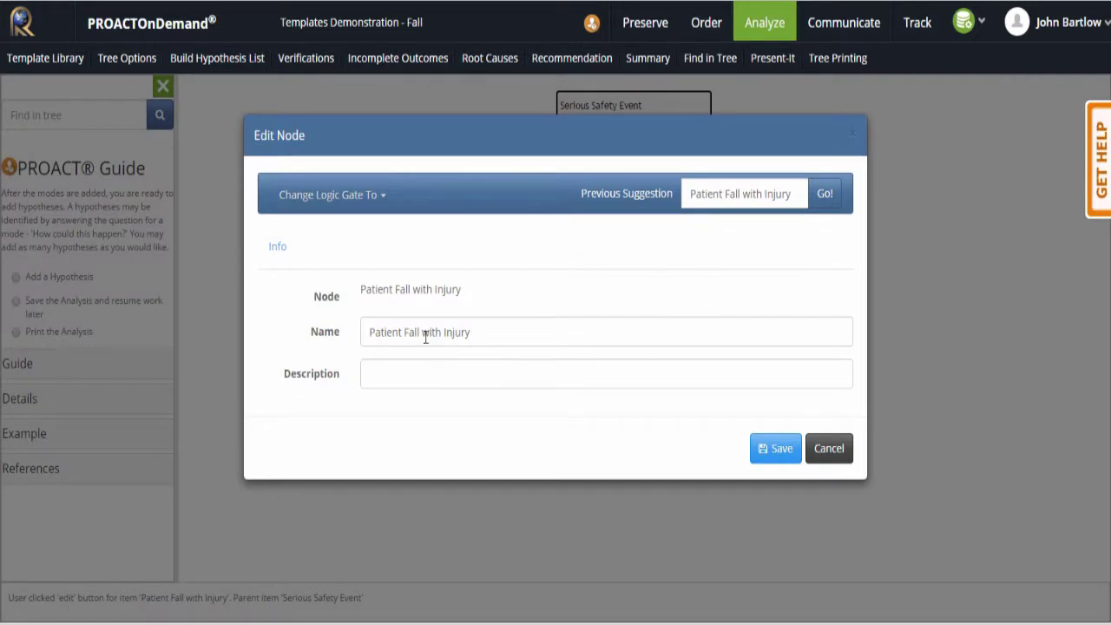
# Search the previous suggestions for the Patient Fall with Injury node, shortening the search term to Fall
pyautogui.doubleClick(722, 194)
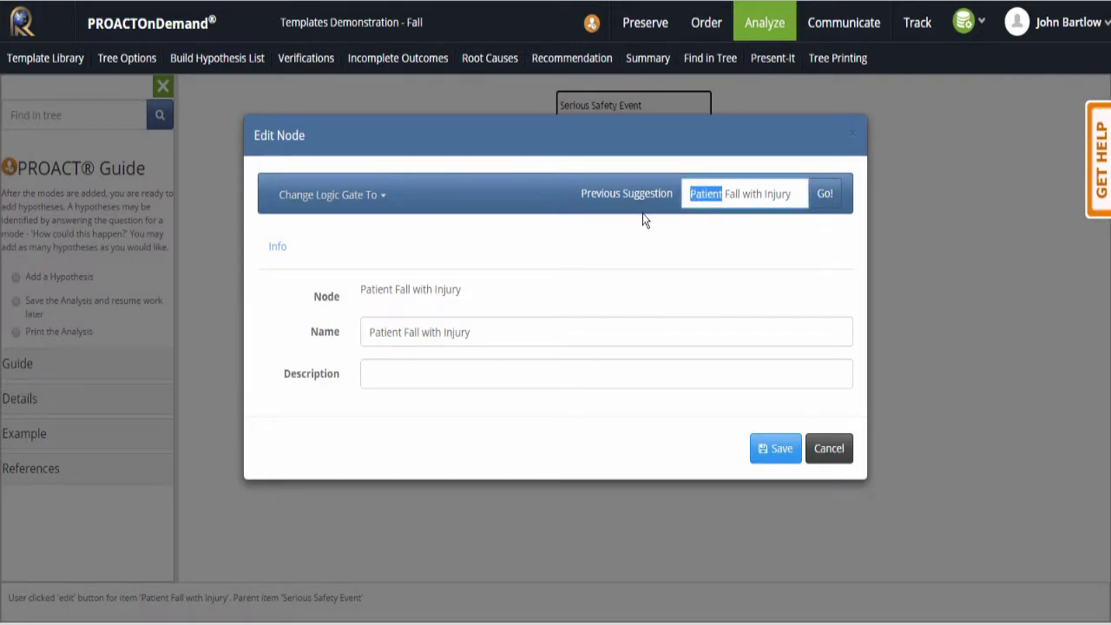
pyautogui.press('BackSpace')
pyautogui.press('Delete')
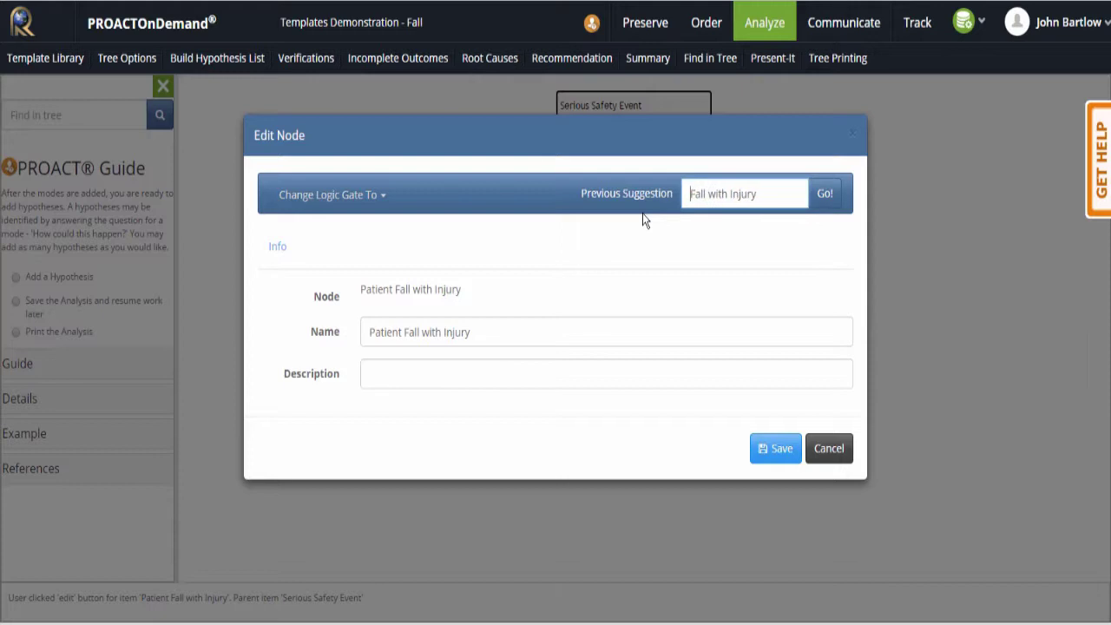
pyautogui.press('Delete')
pyautogui.press('Delete')
pyautogui.press('Delete')
pyautogui.press('Delete')
pyautogui.press('Delete')
pyautogui.press('Delete')
pyautogui.press('Delete')
pyautogui.press('Delete')
pyautogui.press('Delete')
pyautogui.press('Delete')
pyautogui.press('Delete')
pyautogui.click(823, 195)
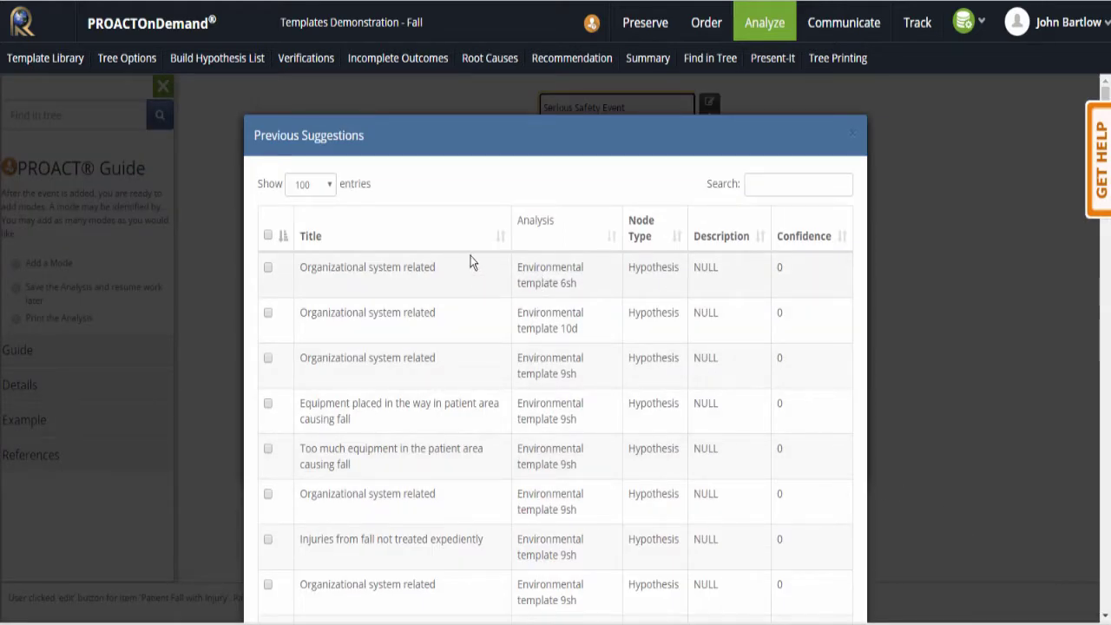
# Add the Environmental template 7d suggestions Equipment slowed response after fall event and Patient unescorted during time of Fall under the Patient Fall with Injury node
pyautogui.scroll(-5, 473, 248)
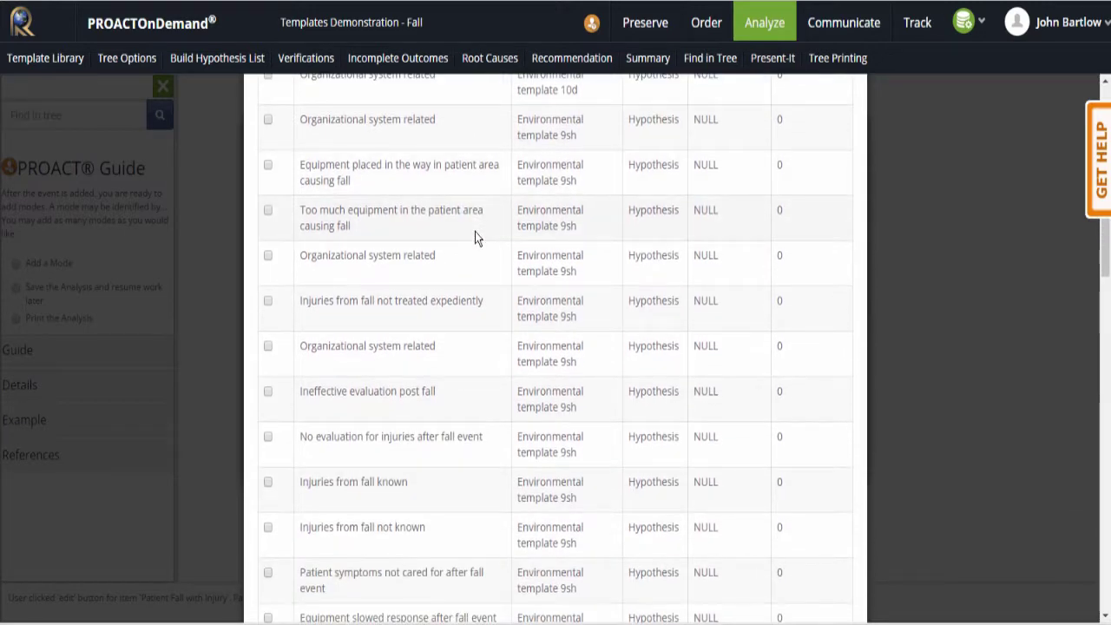
pyautogui.scroll(-5, 475, 231)
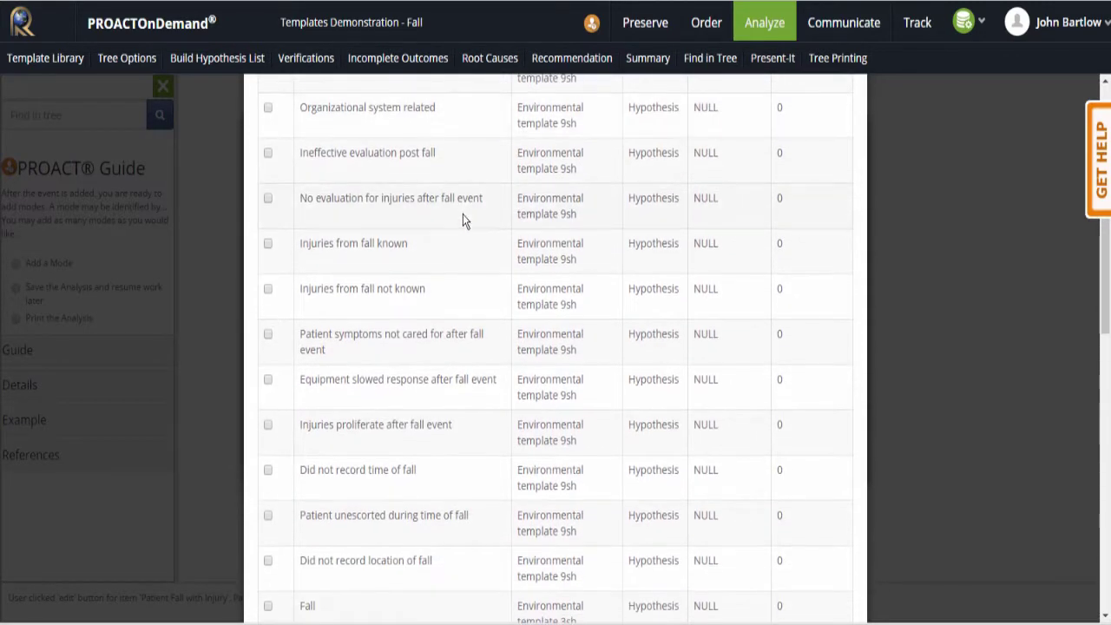
pyautogui.scroll(-5, 462, 220)
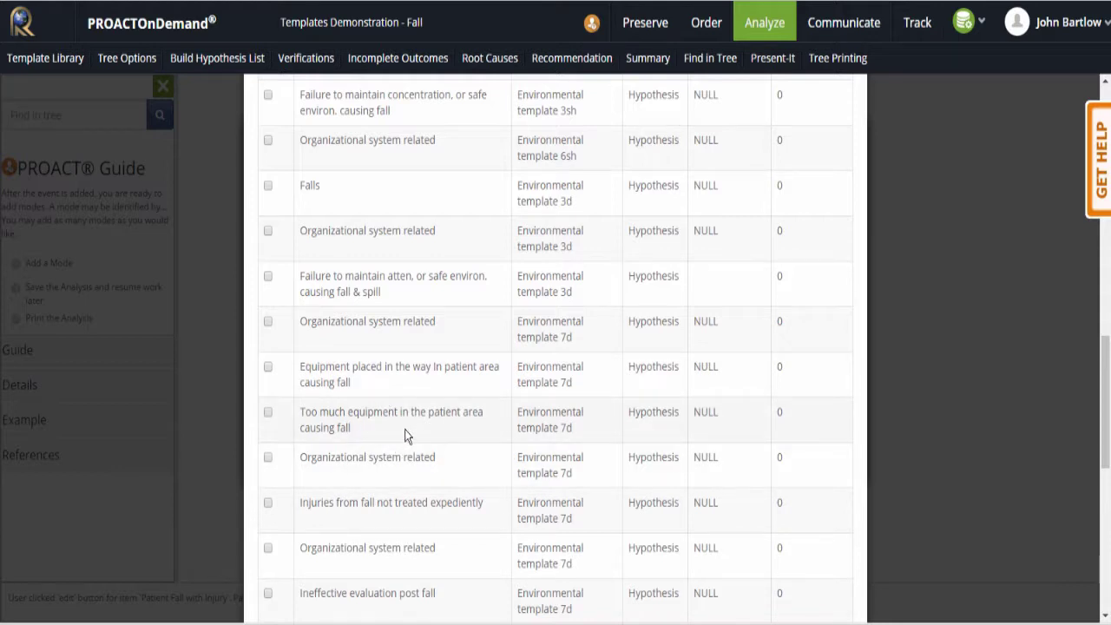
pyautogui.scroll(-3, 407, 429)
pyautogui.scroll(-3, 407, 427)
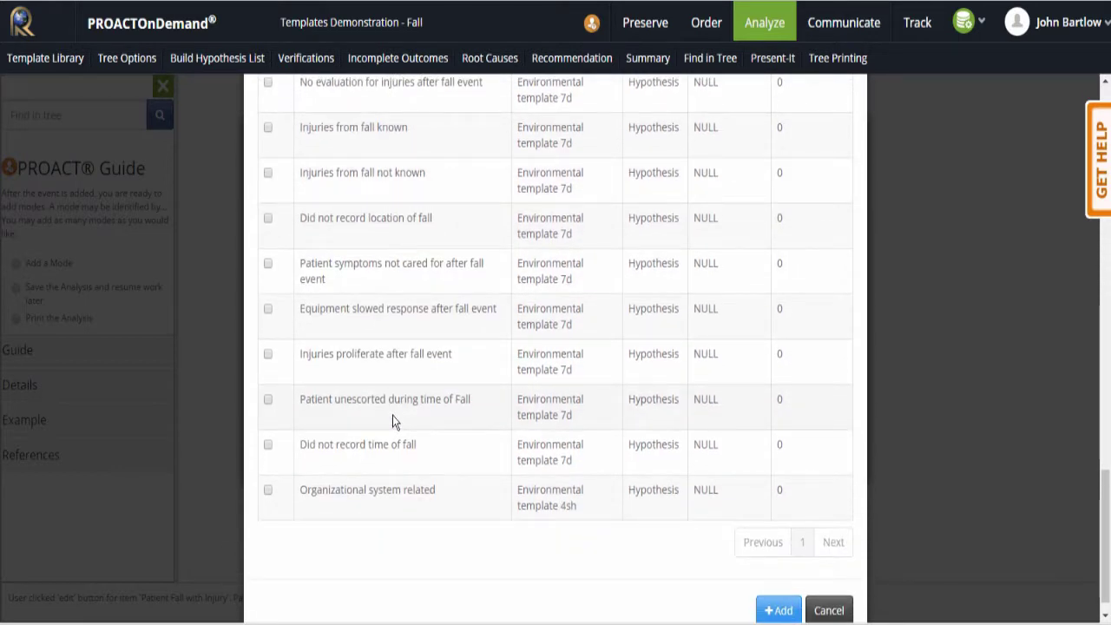
pyautogui.scroll(3, 392, 417)
pyautogui.scroll(-1, 393, 417)
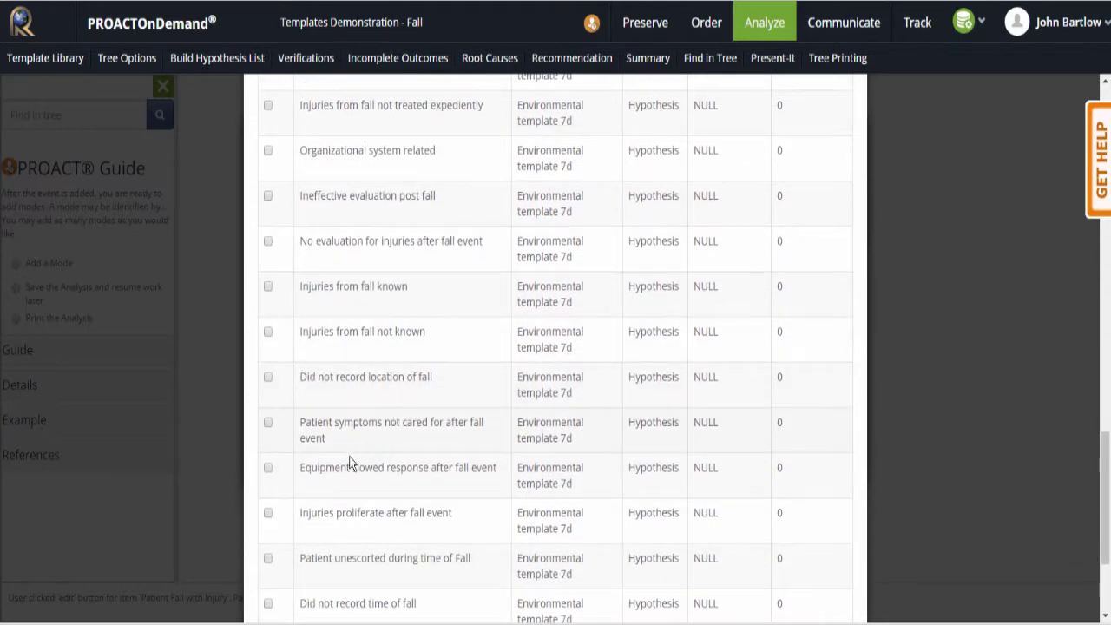
pyautogui.click(268, 559)
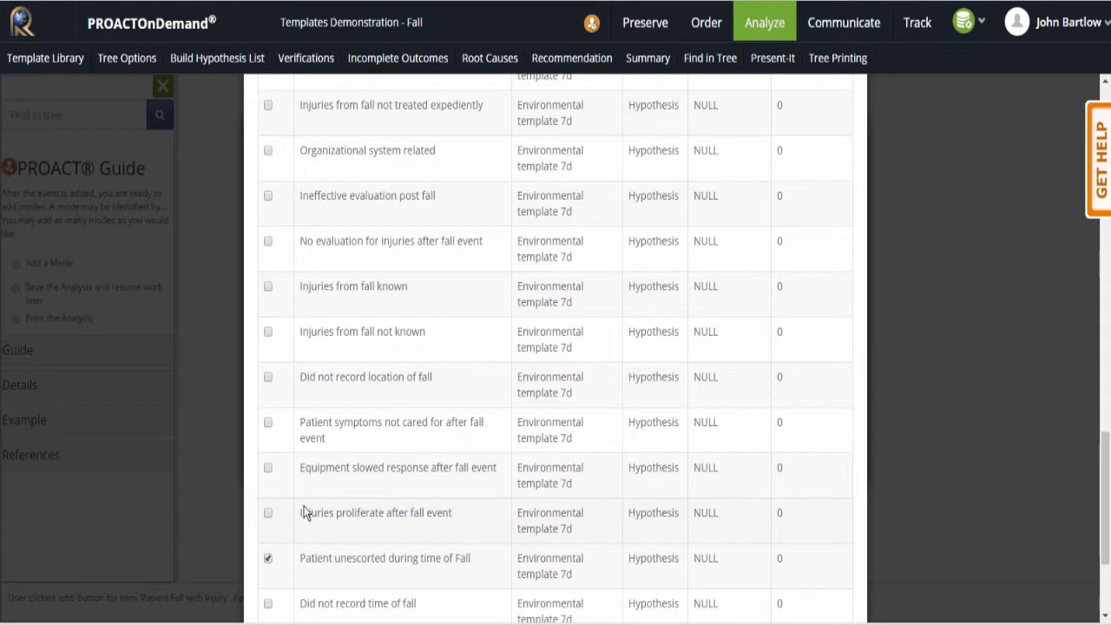
pyautogui.click(268, 470)
pyautogui.scroll(-3, 422, 418)
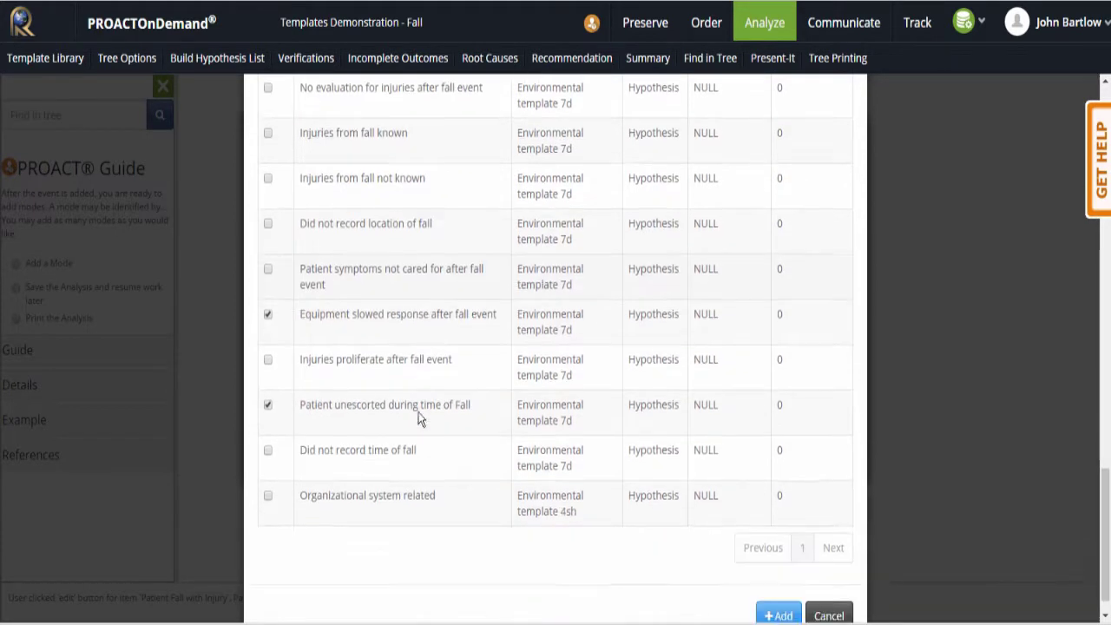
pyautogui.click(776, 582)
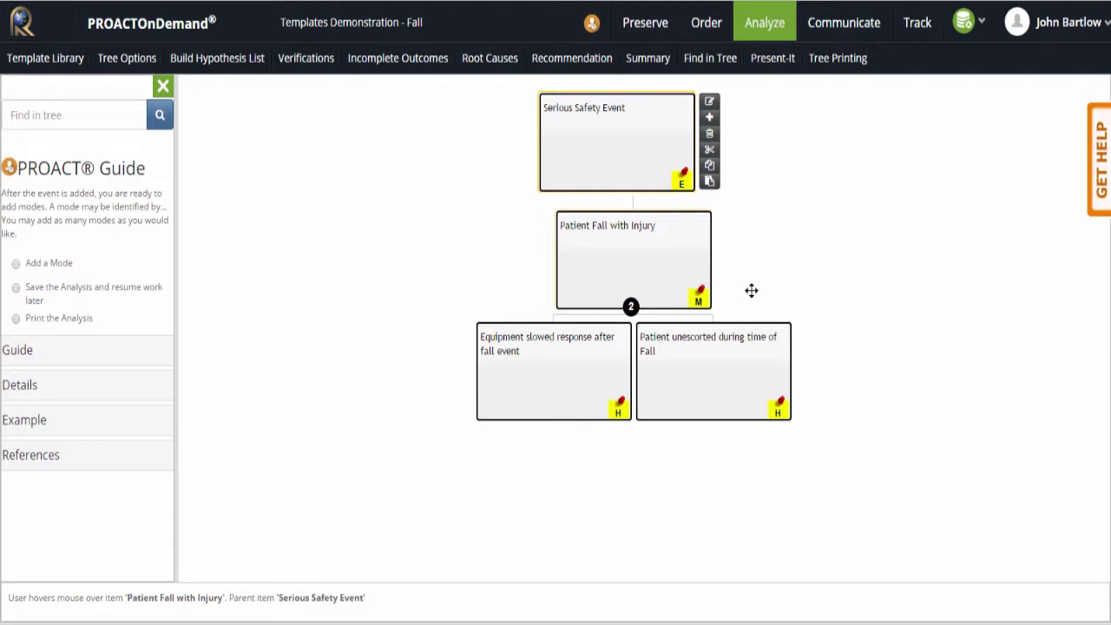
pyautogui.click(802, 622)
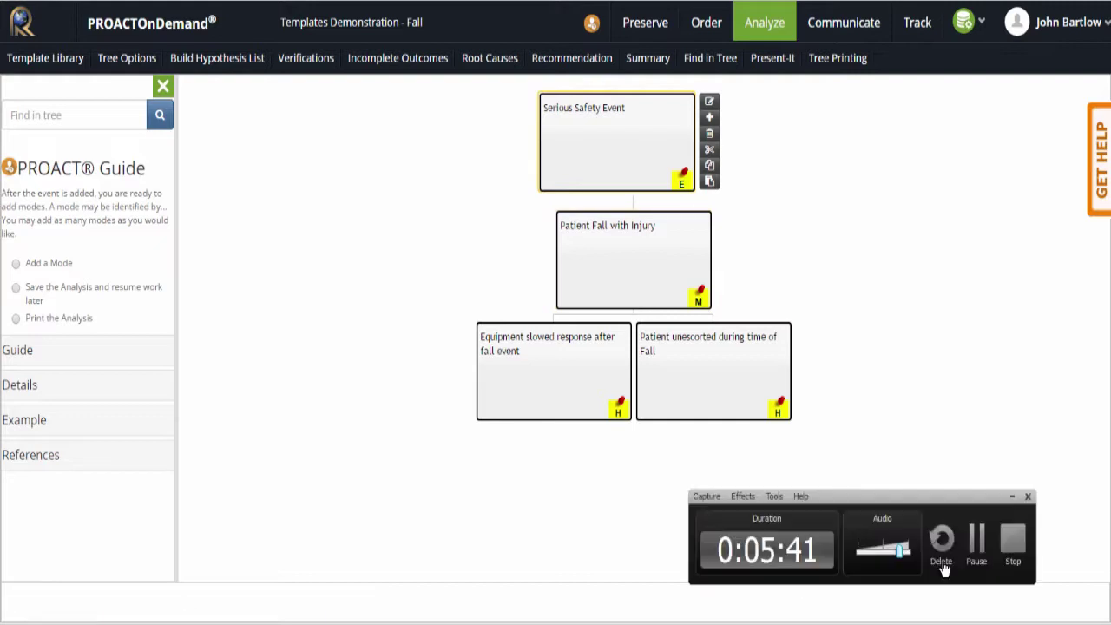
pyautogui.click(975, 546)
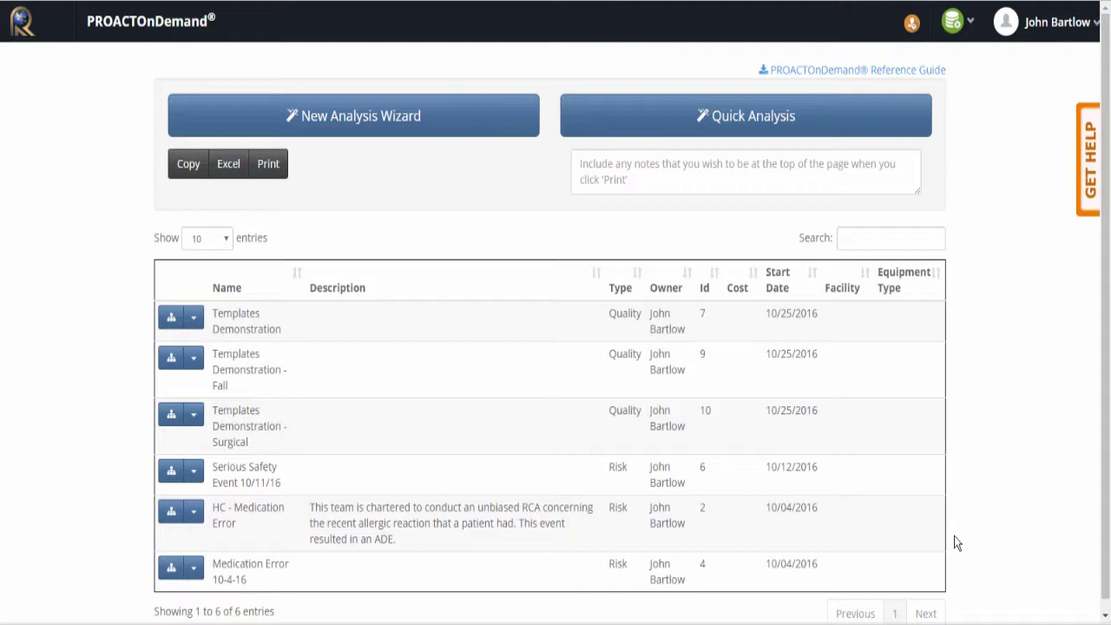
# Open the Templates Demonstration - Surgical tree, hide the PROACT Guide, and bring up the Surgical Event node for editing
pyautogui.click(169, 417)
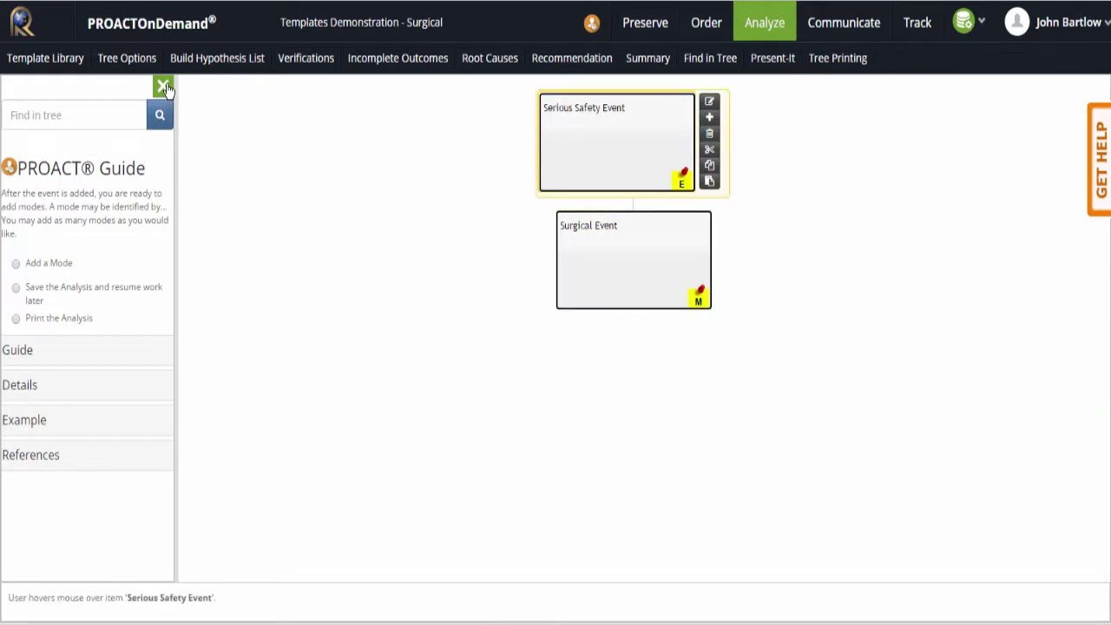
pyautogui.click(165, 88)
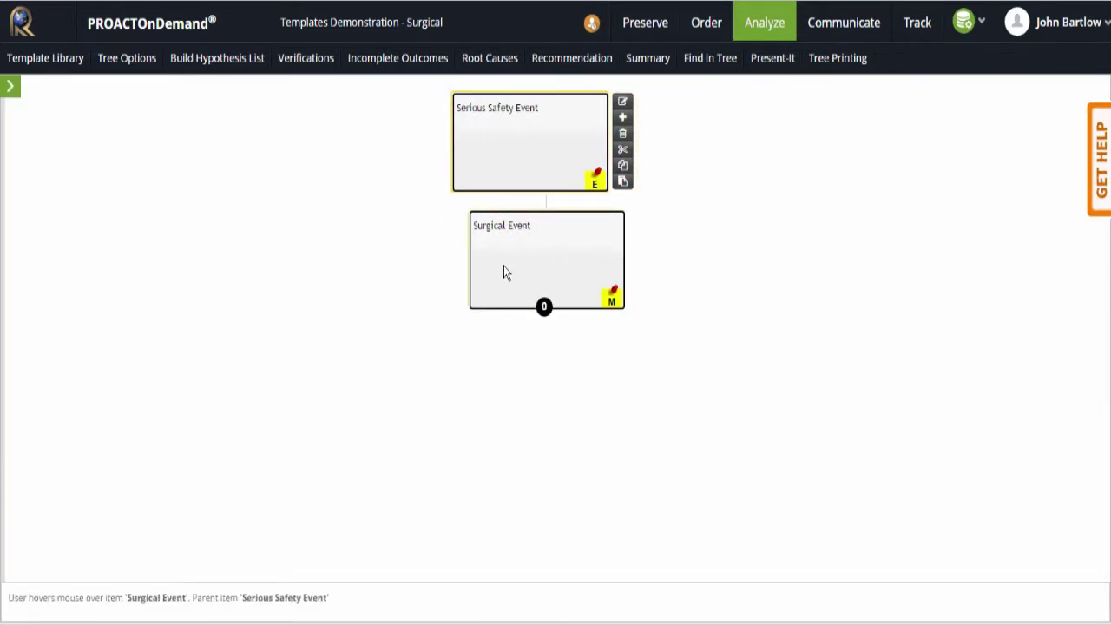
pyautogui.moveTo(543, 278)
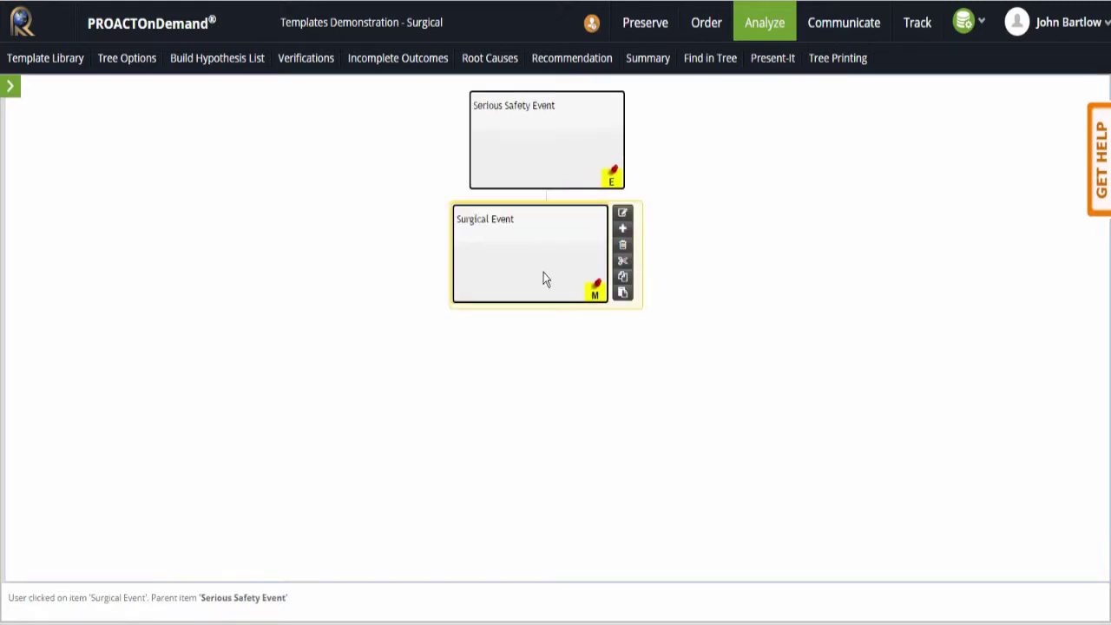
pyautogui.click(622, 220)
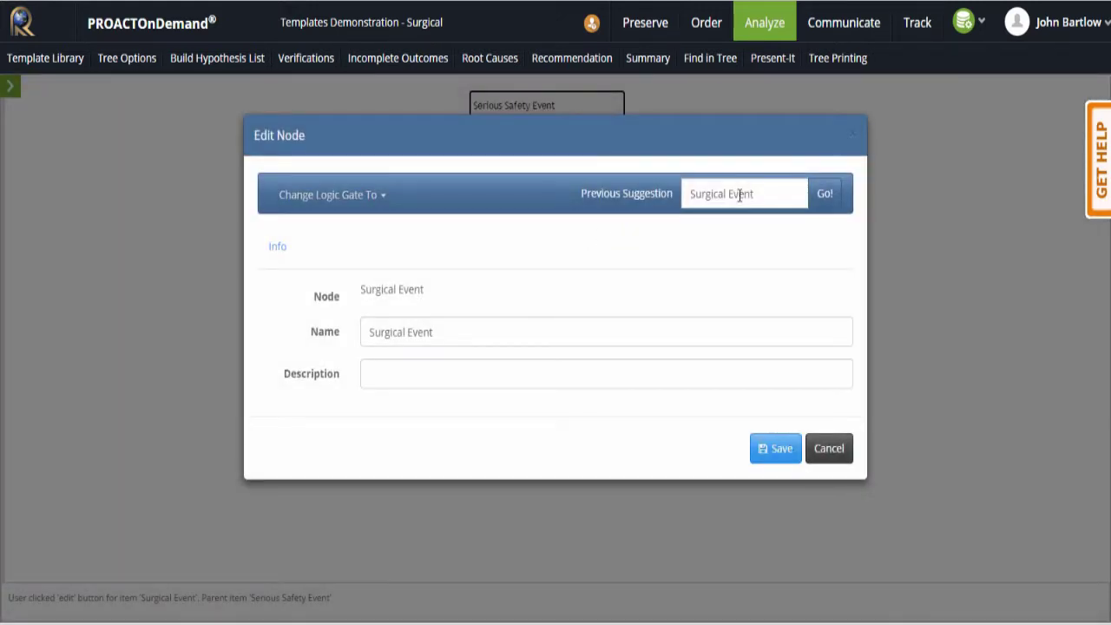
# Search the Surgical Event node's previous suggestions for Surgical and show 50 entries in the list
pyautogui.moveTo(728, 193); pyautogui.dragTo(794, 196)
pyautogui.press('BackSpace')
pyautogui.click(825, 190)
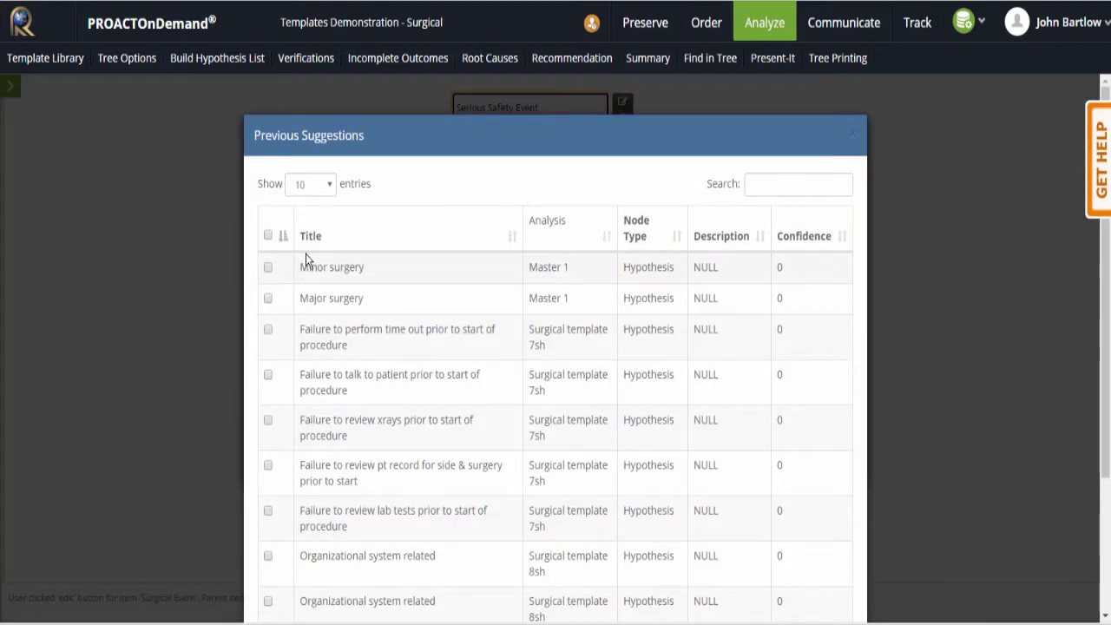
pyautogui.scroll(-3, 305, 254)
pyautogui.scroll(3, 319, 252)
pyautogui.click(331, 185)
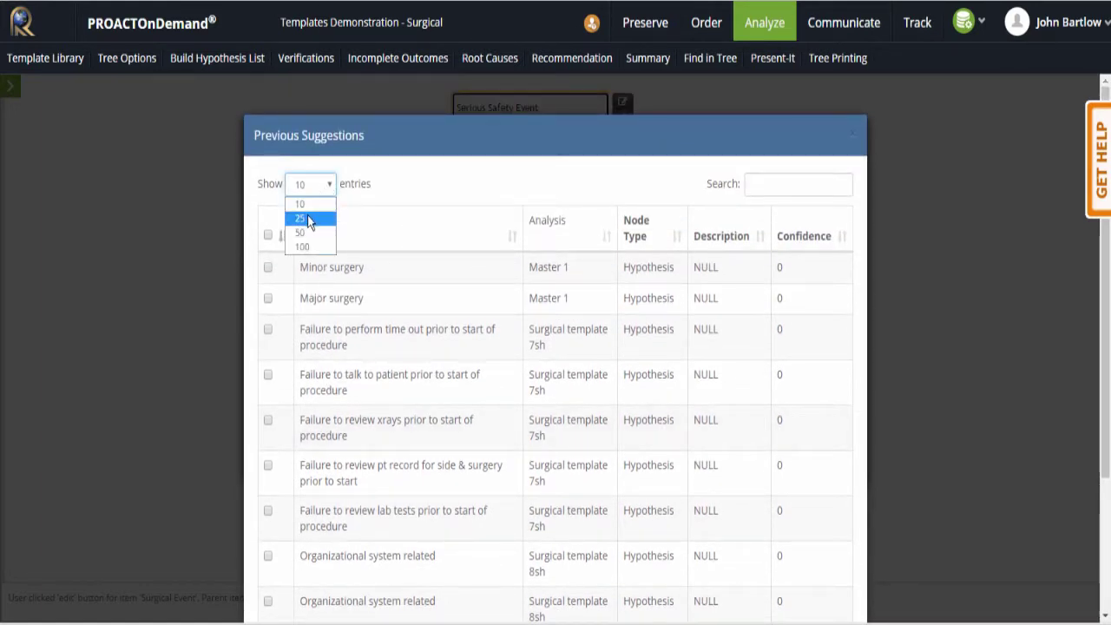
pyautogui.click(310, 236)
# Add the Surgical template 7sh suggestions on failure to perform time out, talk to patient and review xrays prior to start of procedure under Surgical Event
pyautogui.scroll(-1, 471, 258)
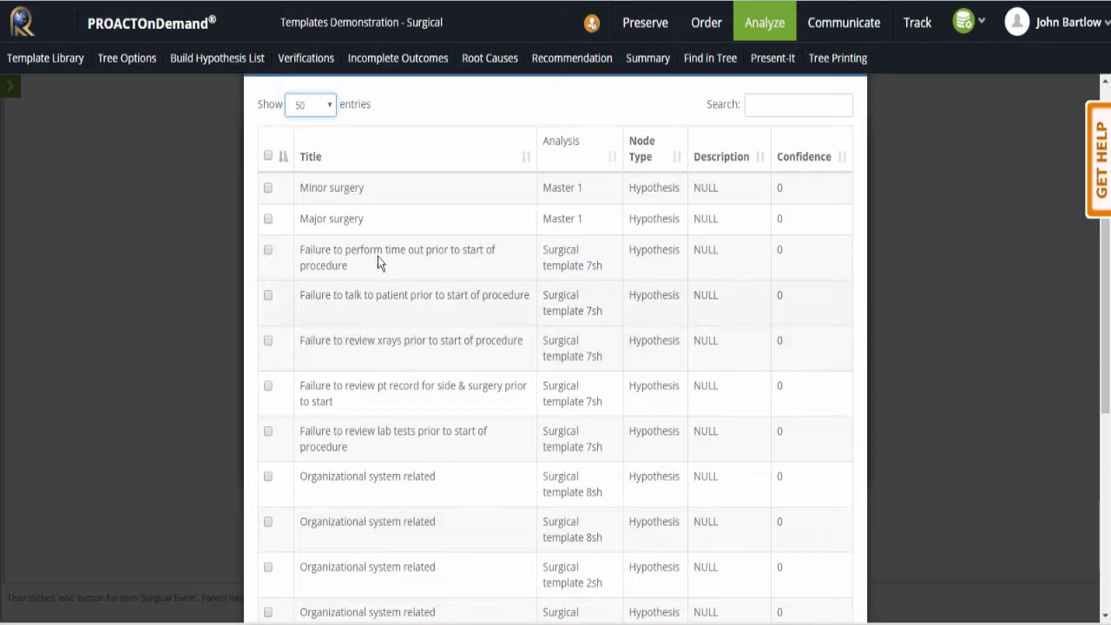
pyautogui.click(268, 250)
pyautogui.click(266, 295)
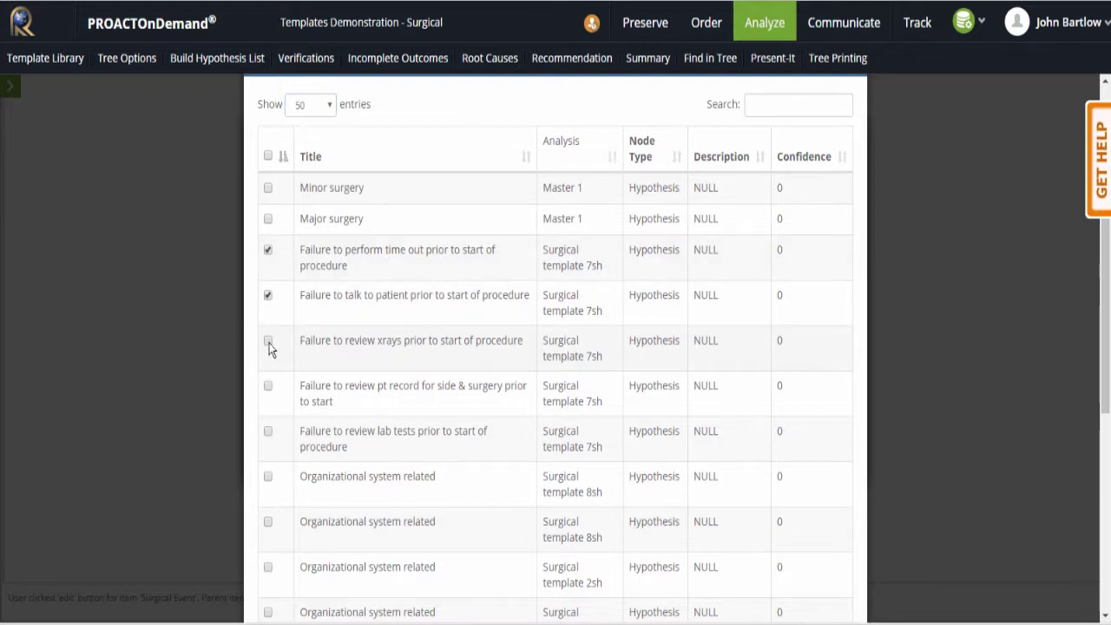
pyautogui.click(270, 341)
pyautogui.scroll(-5, 789, 466)
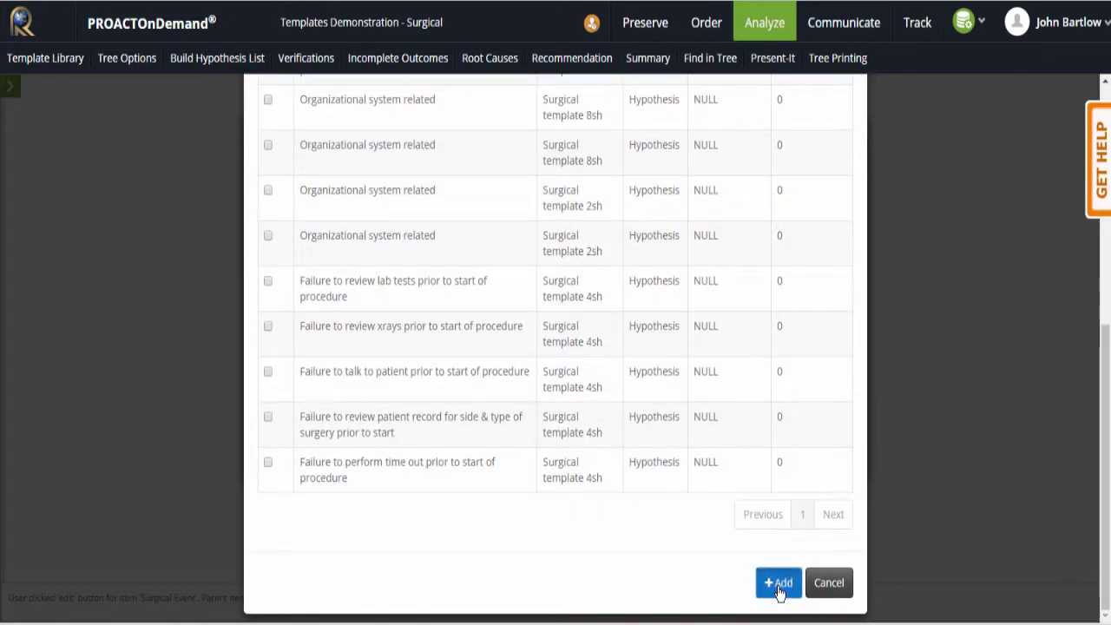
pyautogui.click(780, 584)
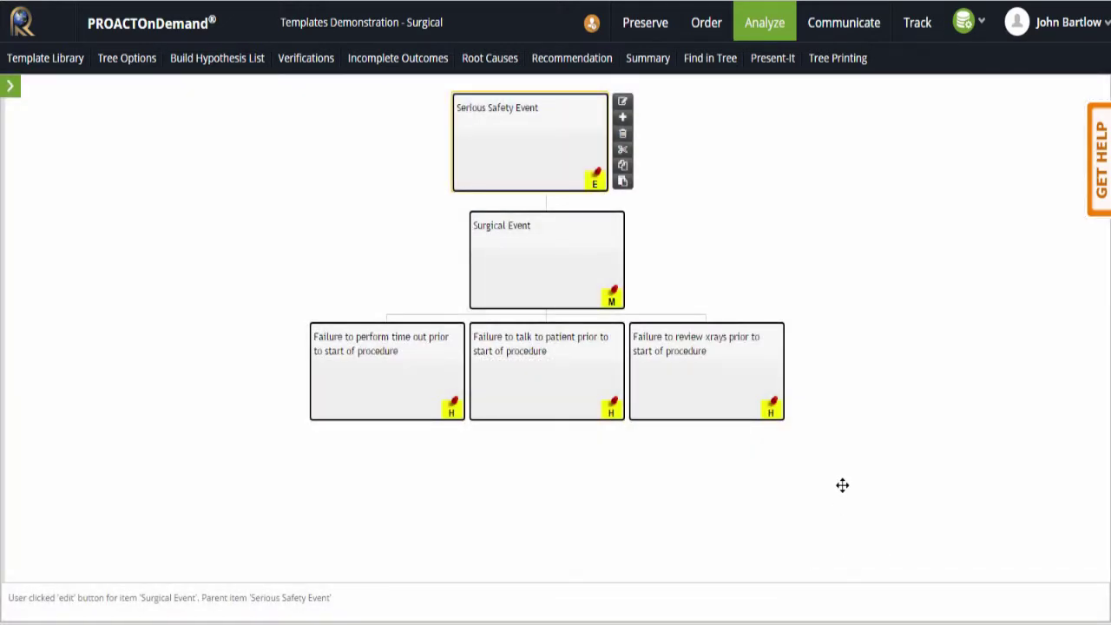
# View the Template Library and return to the Templates Demonstration - Surgical tree
pyautogui.click(41, 59)
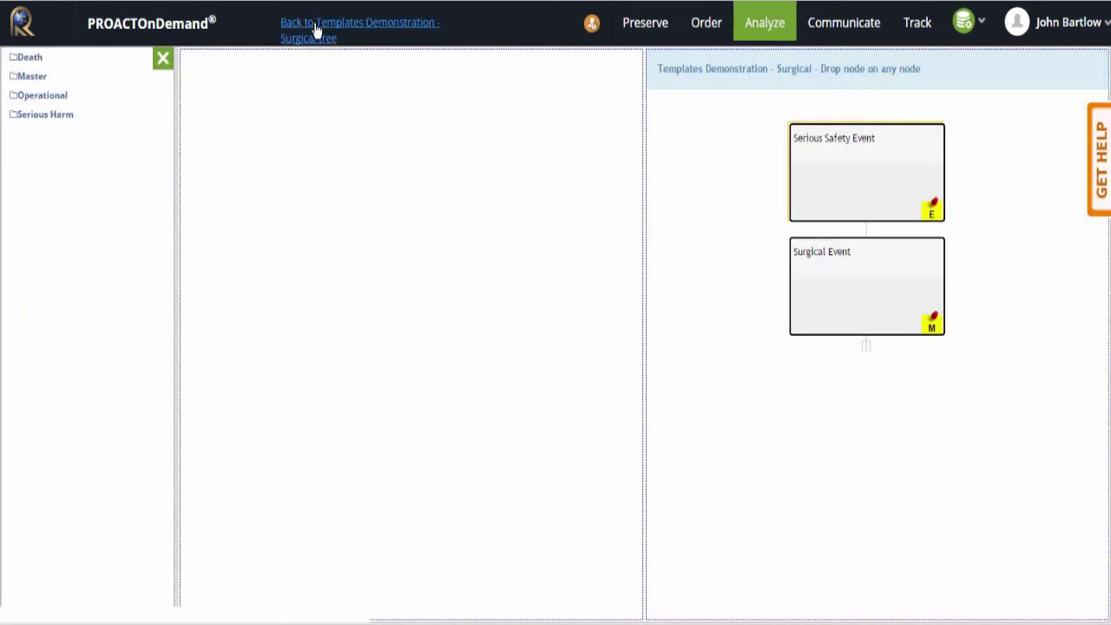
pyautogui.click(315, 24)
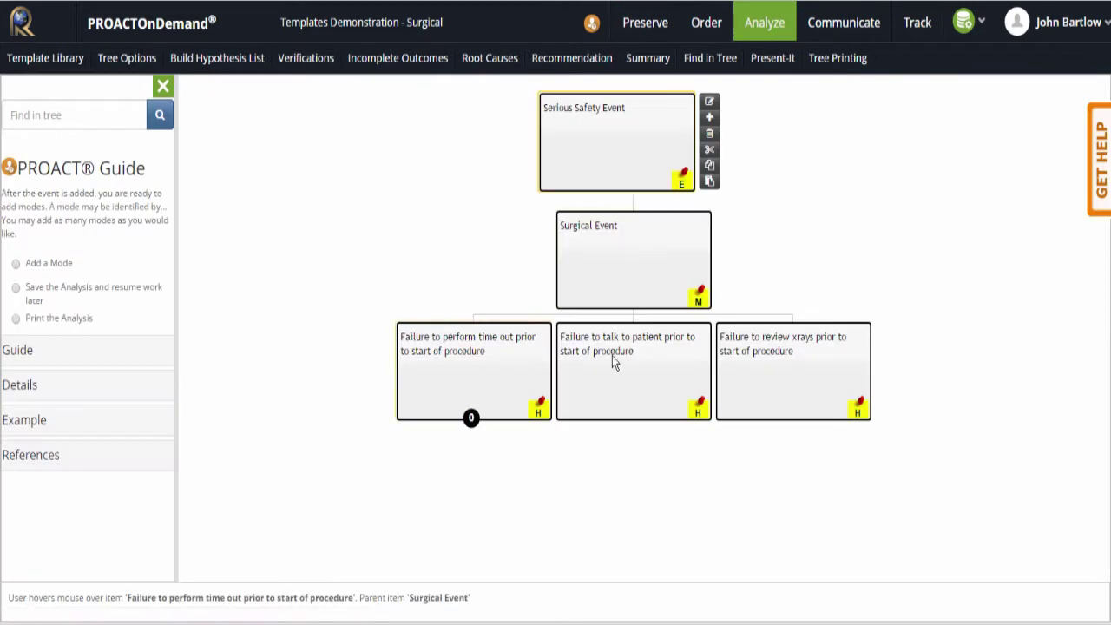
# Open the Surgical Event node for editing
pyautogui.click(684, 244)
pyautogui.click(709, 214)
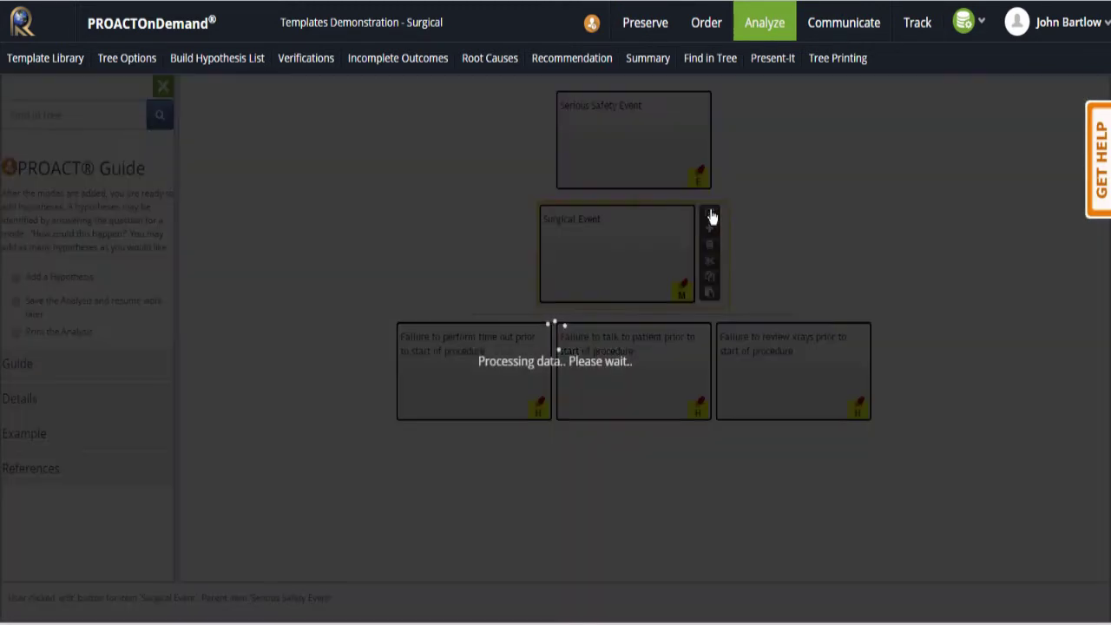